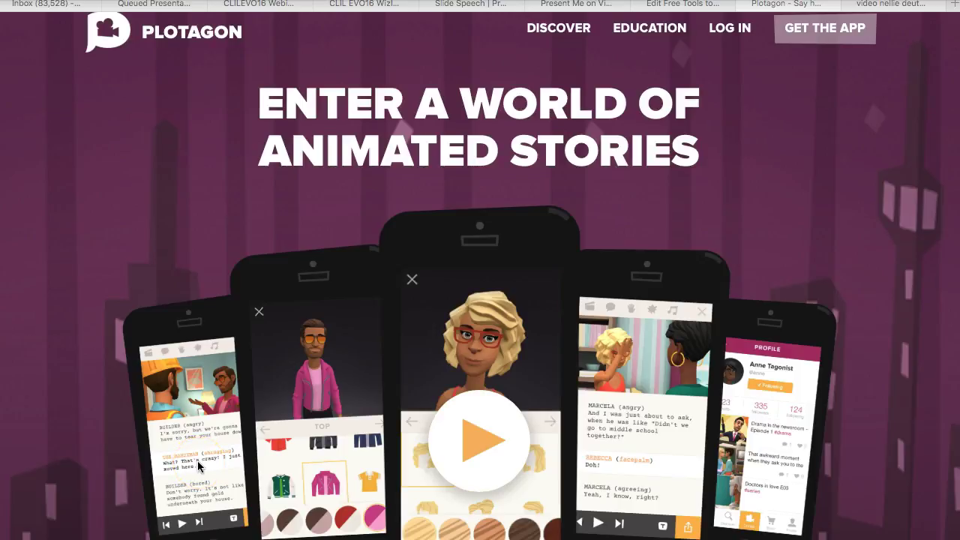
- Log in to the Plotagon website with the account's email and password
scroll(197, 461, down, 3)
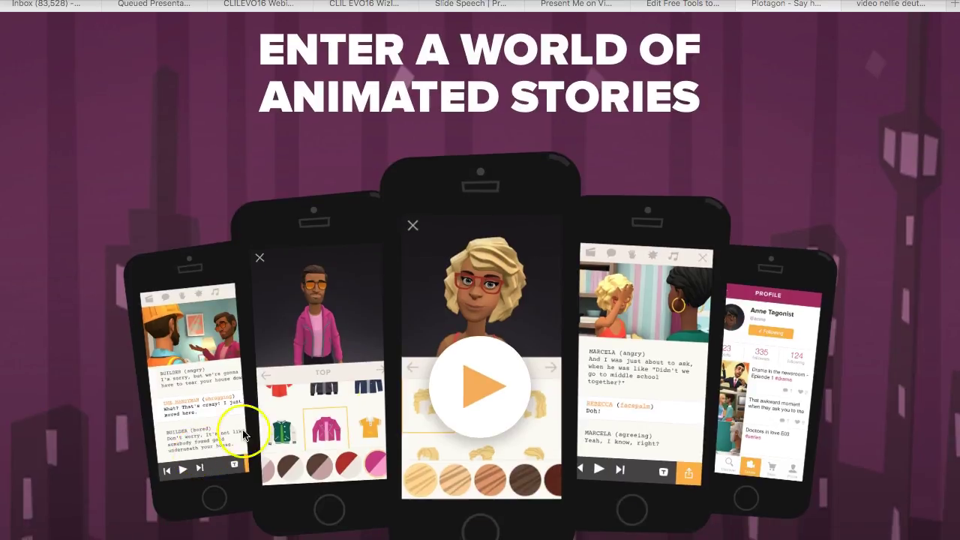
scroll(242, 422, up, 2)
scroll(398, 409, up, 1)
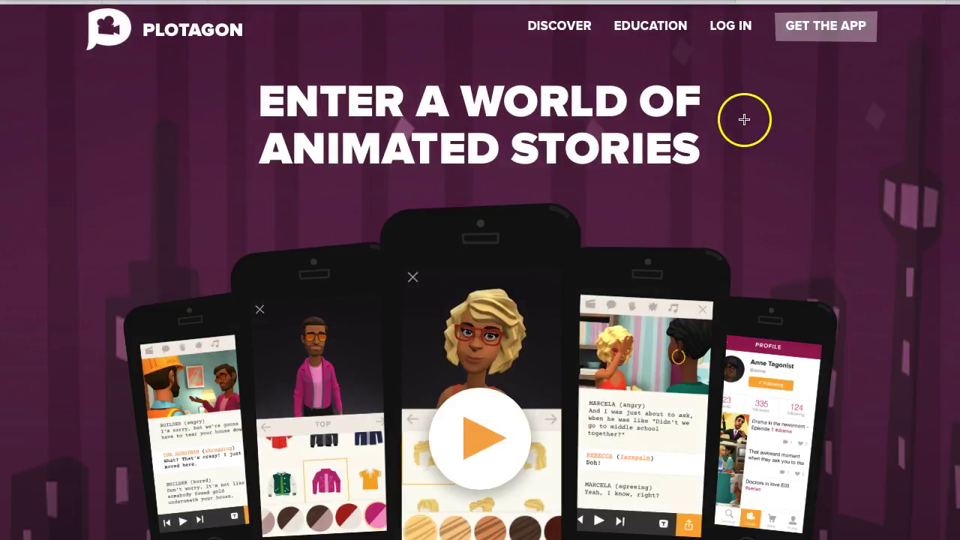
drag(743, 107, 731, 54)
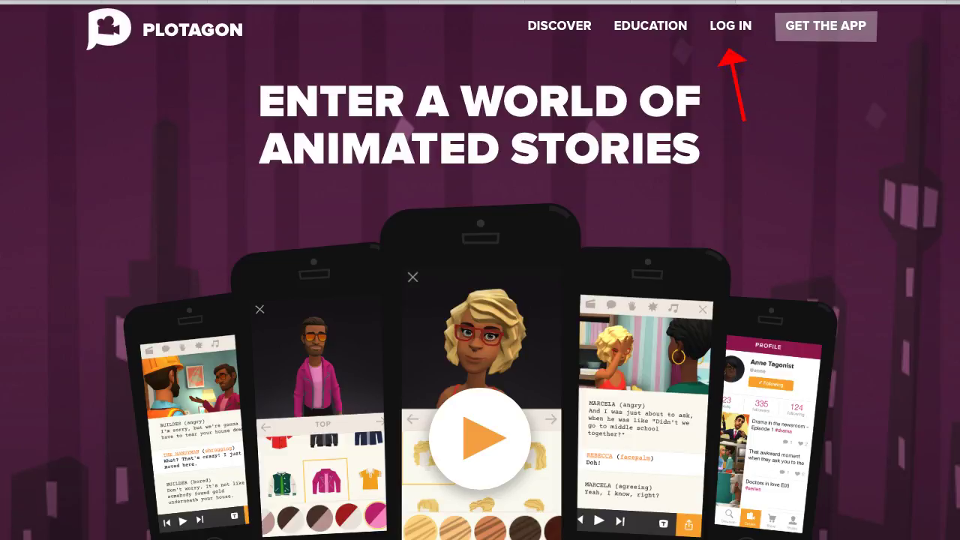
click(724, 25)
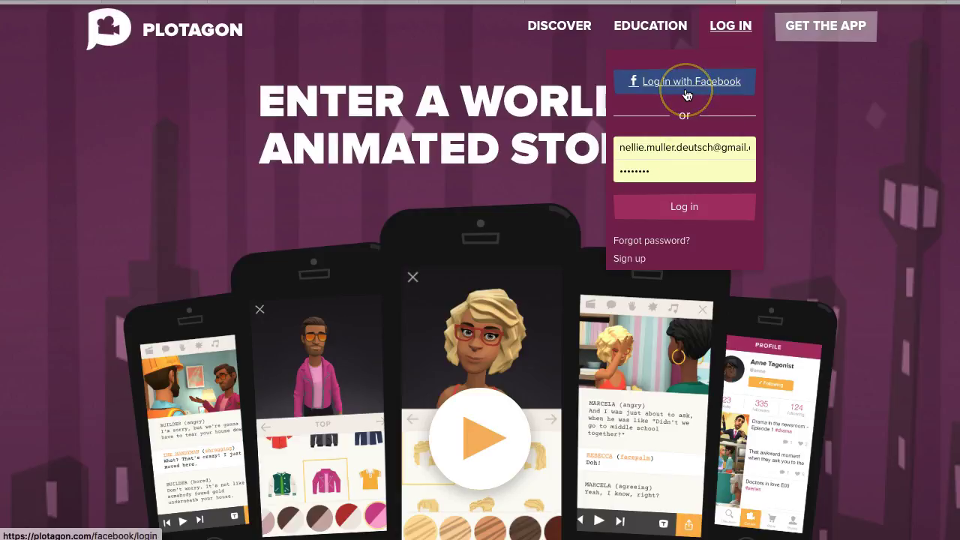
click(660, 209)
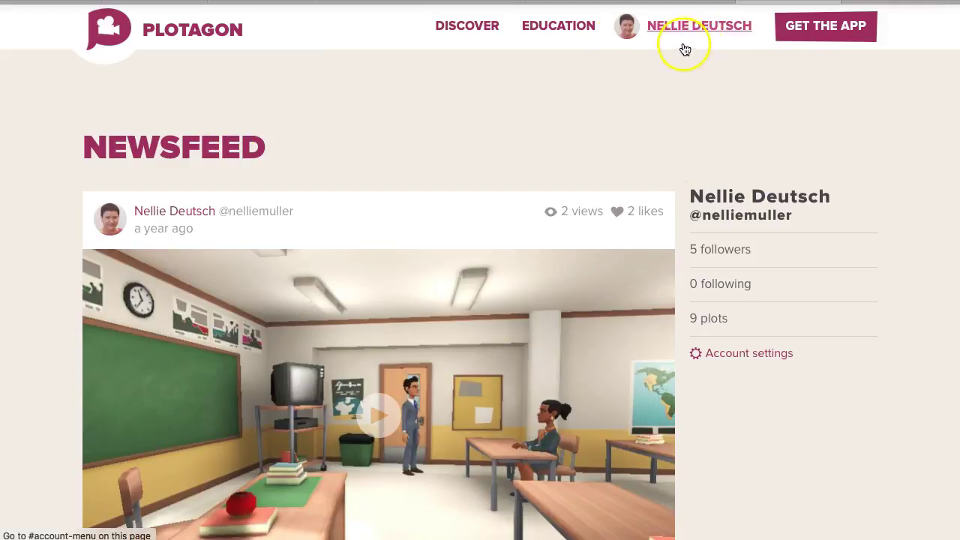
- Scroll the personal newsfeed and open the account name dropdown
scroll(533, 124, down, 2)
scroll(534, 129, down, 4)
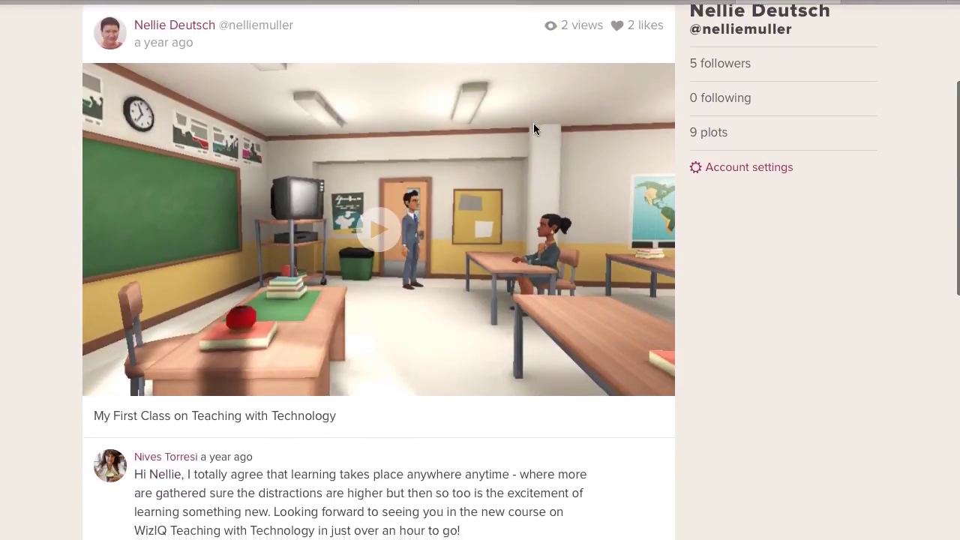
scroll(533, 129, up, 4)
scroll(534, 124, up, 2)
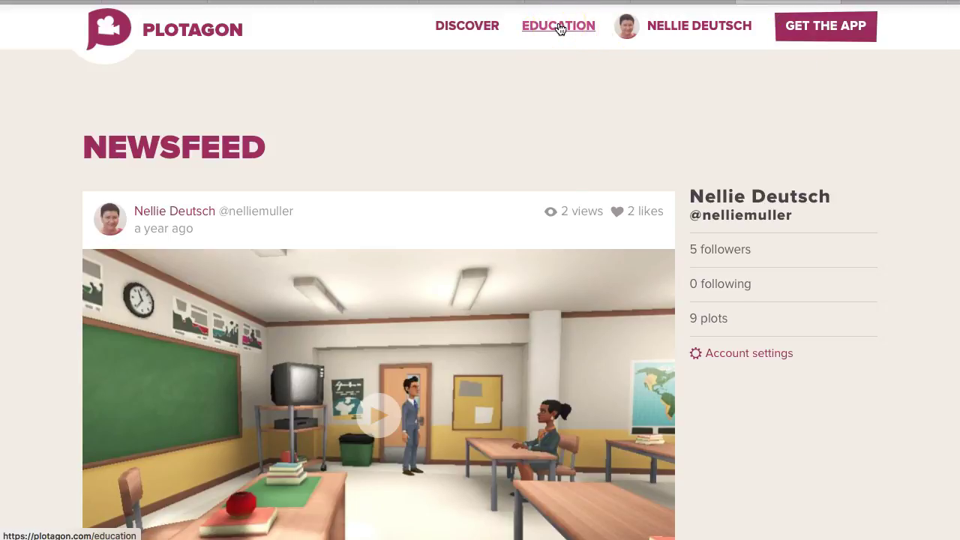
click(685, 28)
click(685, 28)
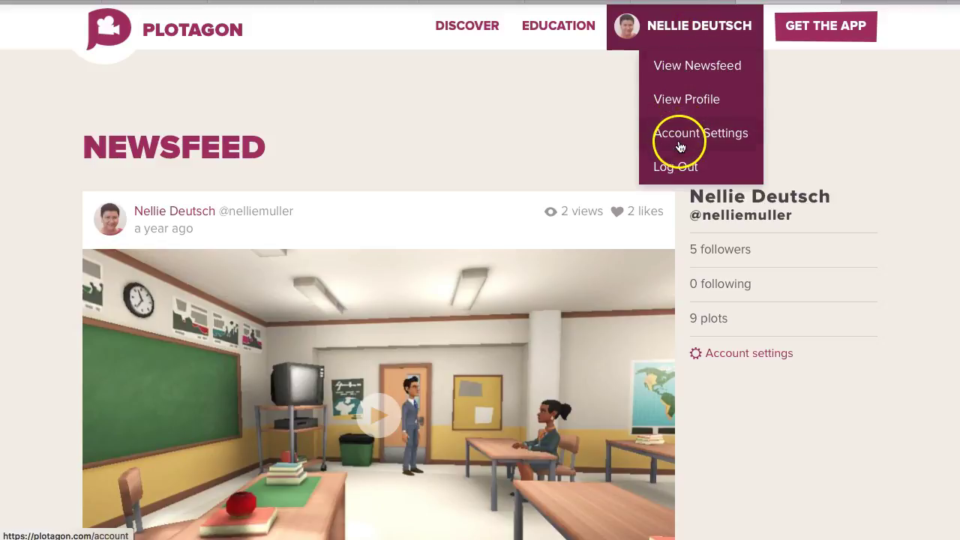
click(552, 126)
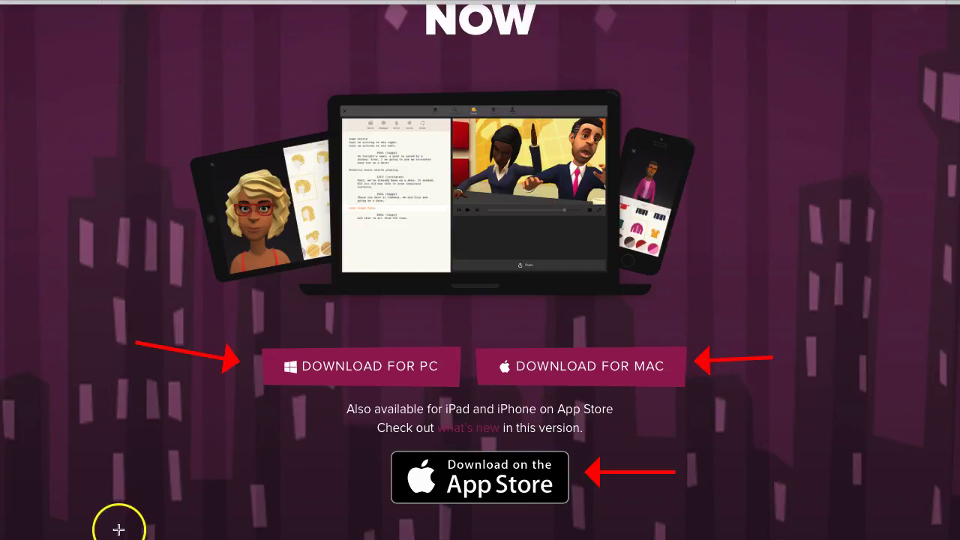
- Start the DOWNLOAD FOR MAC download from the GET THE APP section
click(595, 368)
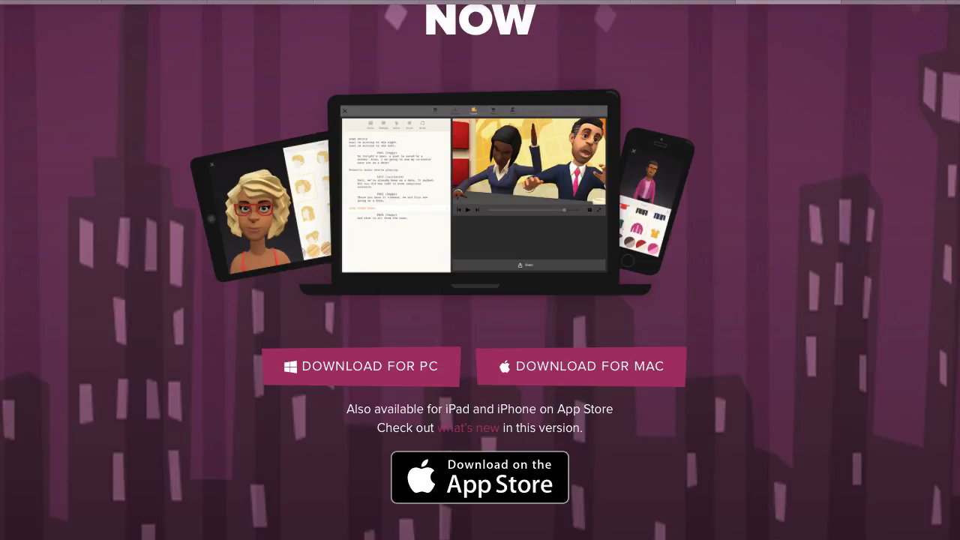
- Find Plotagon among the Launchpad pages and launch it
key(F4)
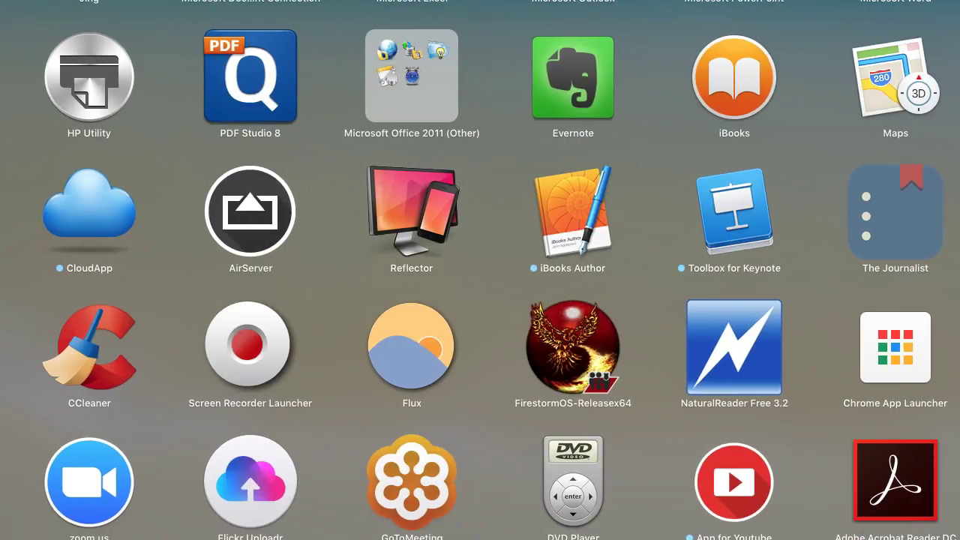
scroll(407, 315, left, 5)
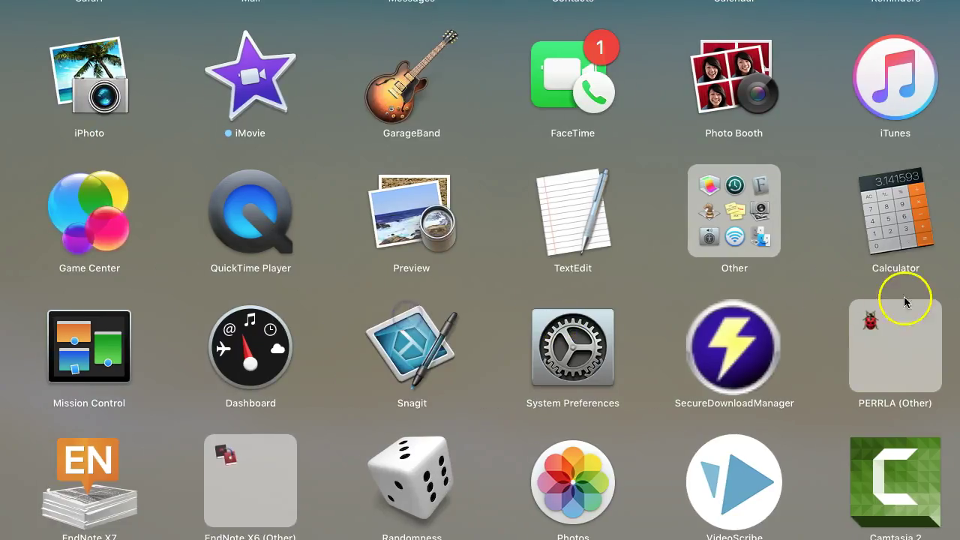
scroll(801, 401, right, 5)
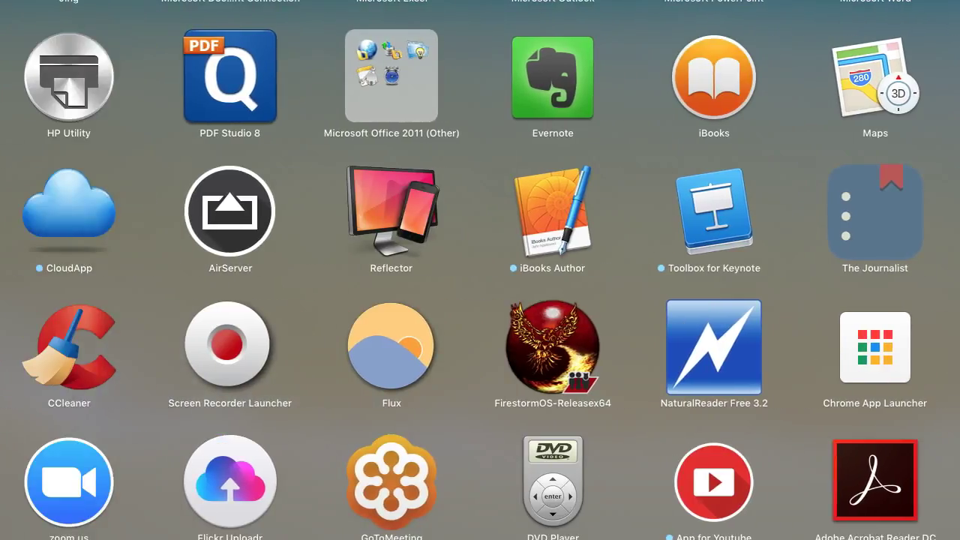
scroll(908, 376, left, 3)
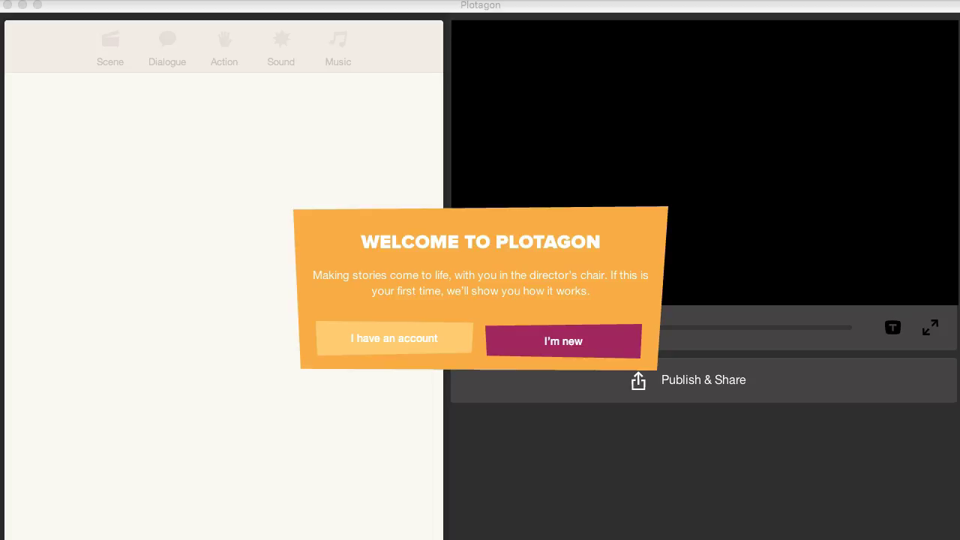
- Sign in with the existing account, using Facebook login after the email login fails
click(381, 339)
click(381, 343)
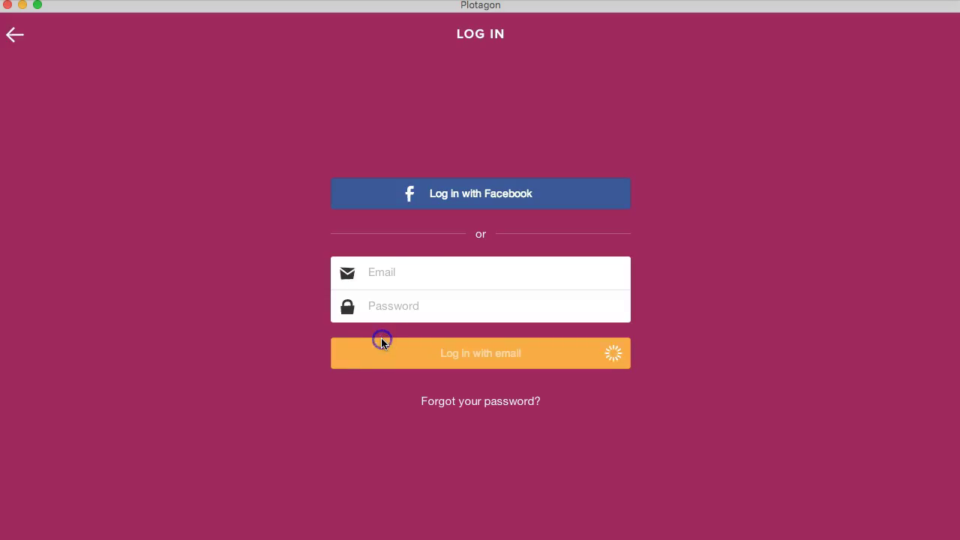
click(488, 196)
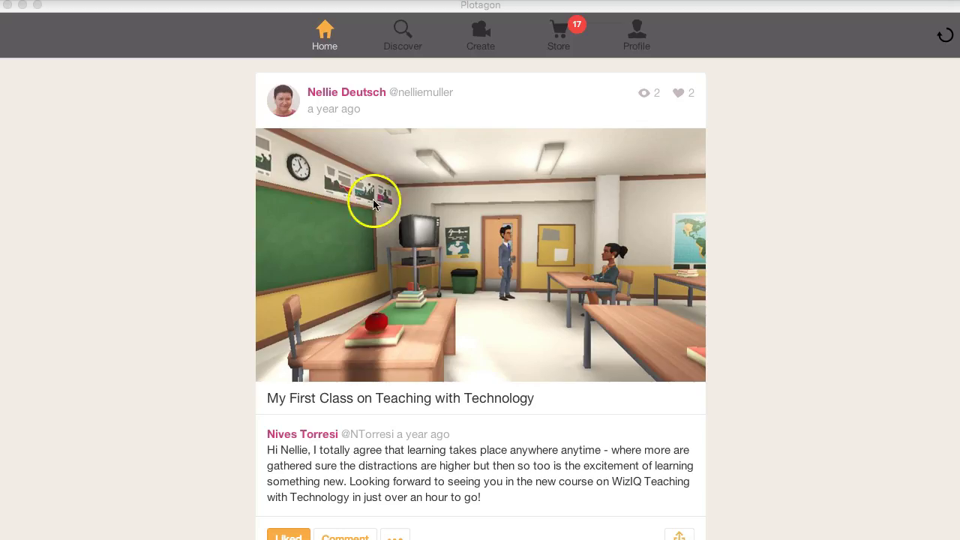
- Scroll through the Home feed and switch to the Create area
scroll(525, 215, down, 2)
scroll(636, 197, down, 9)
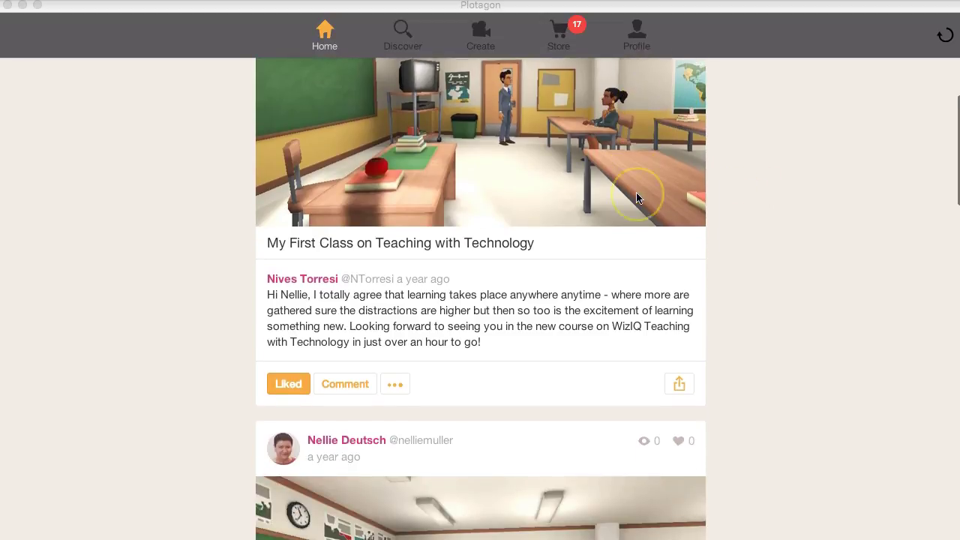
scroll(636, 198, down, 4)
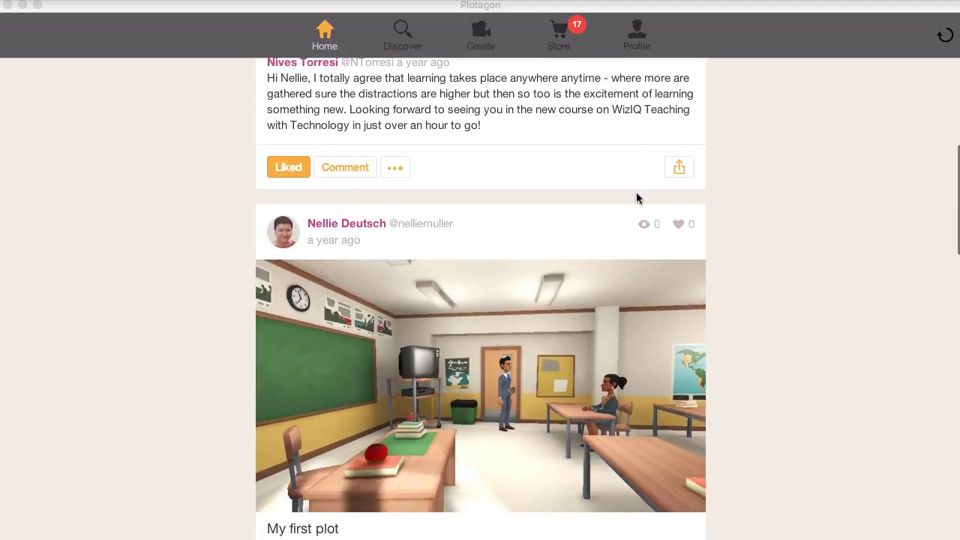
scroll(636, 192, up, 15)
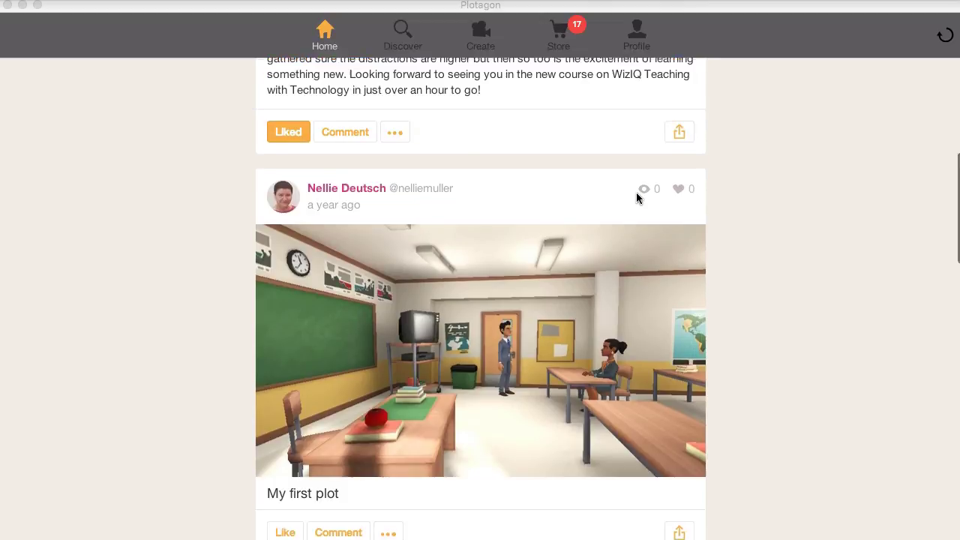
click(576, 109)
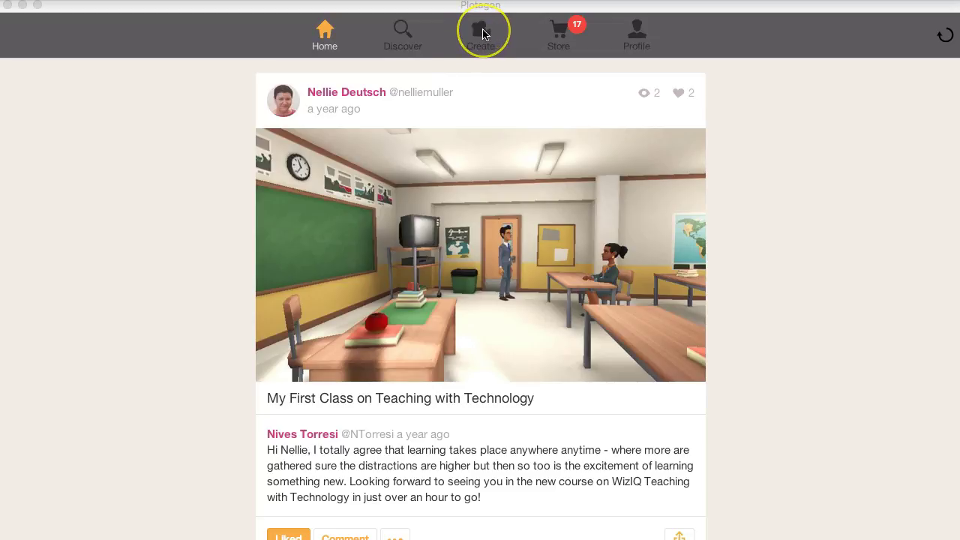
click(483, 33)
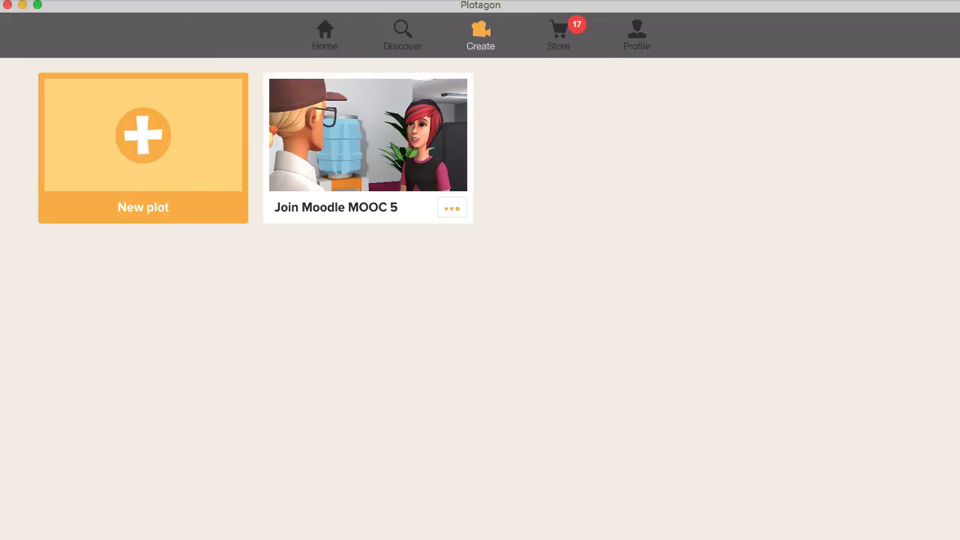
- Capture a region screenshot of the Create area showing the new-plot option
key(super+shift+4)
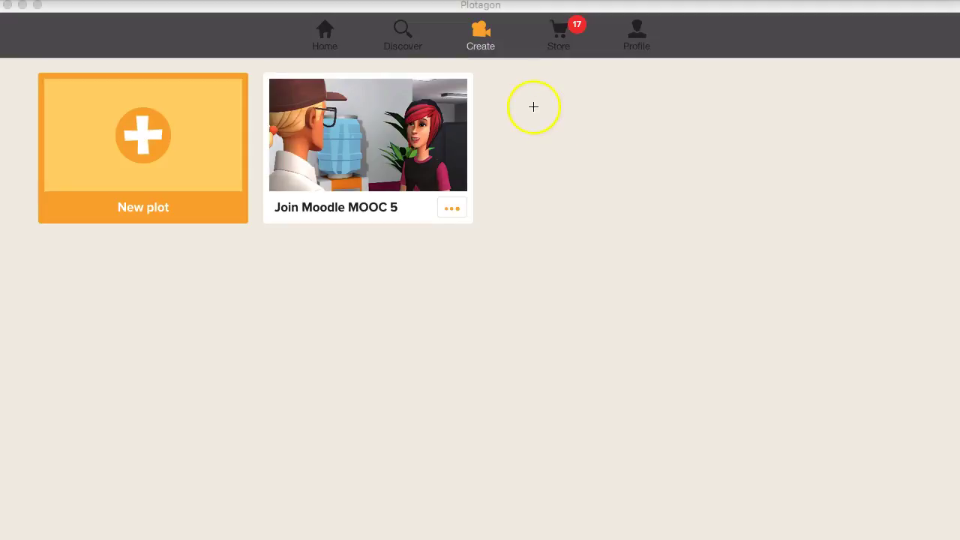
drag(385, 42, 443, 42)
drag(176, 302, 155, 164)
click(154, 217)
- Start a new plot with a scene set in the Classroom
click(159, 138)
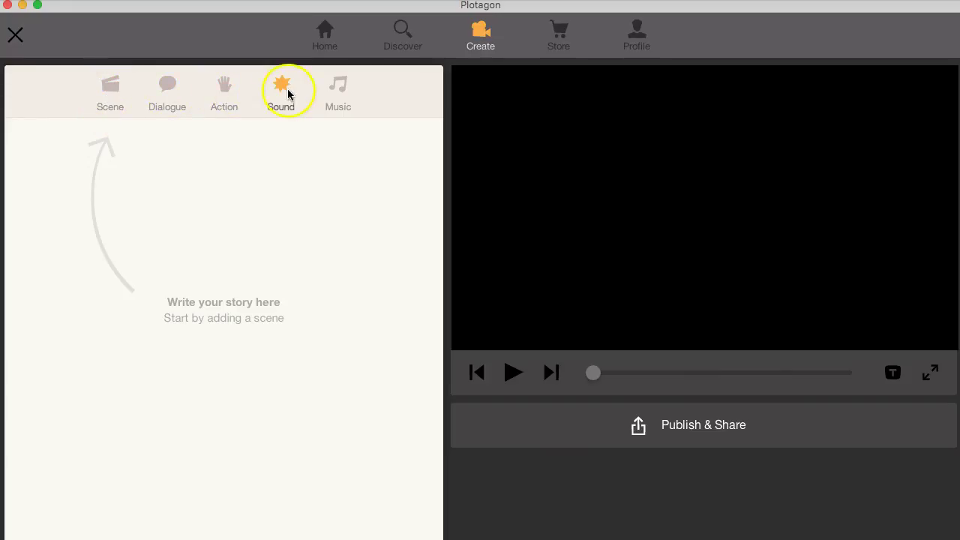
click(102, 91)
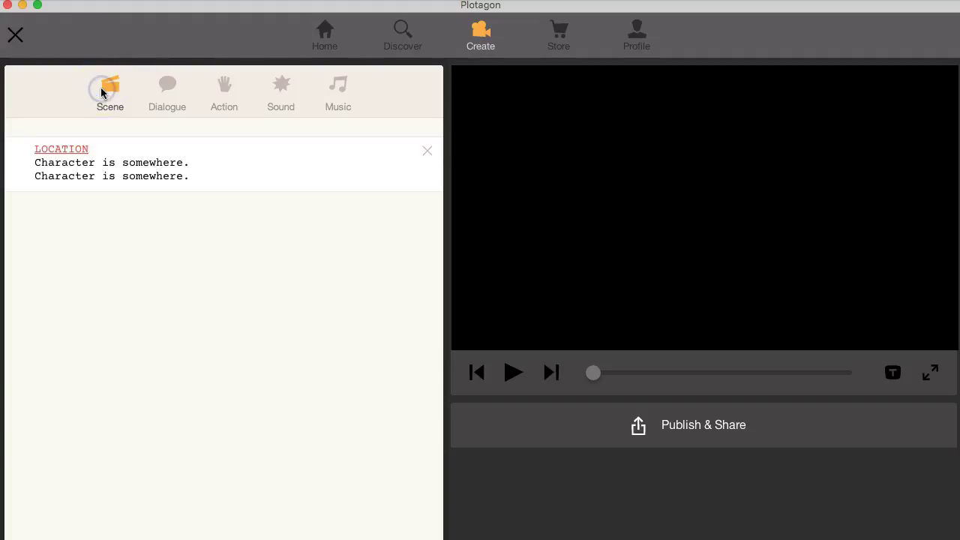
click(62, 150)
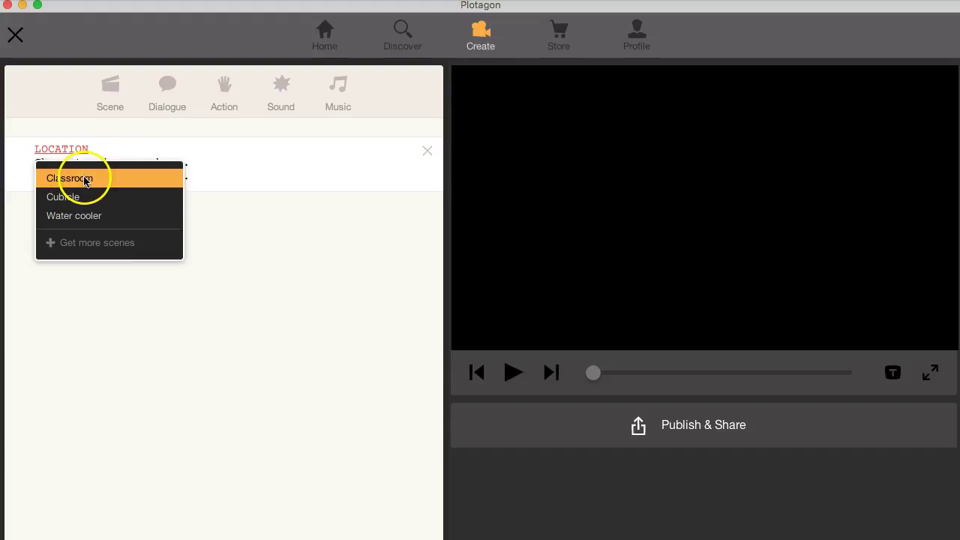
click(85, 180)
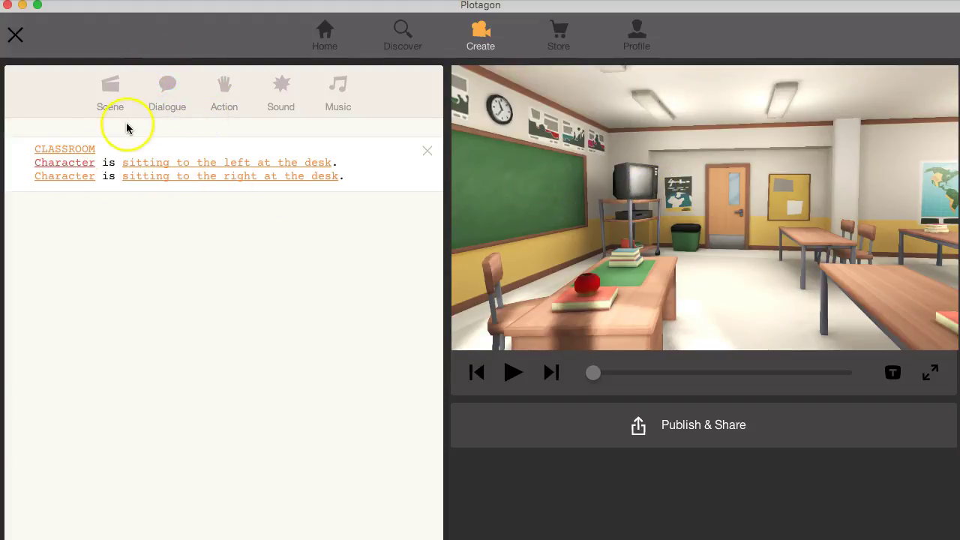
- Cast Scott in the left desk seat and Steve in the right seat
click(67, 164)
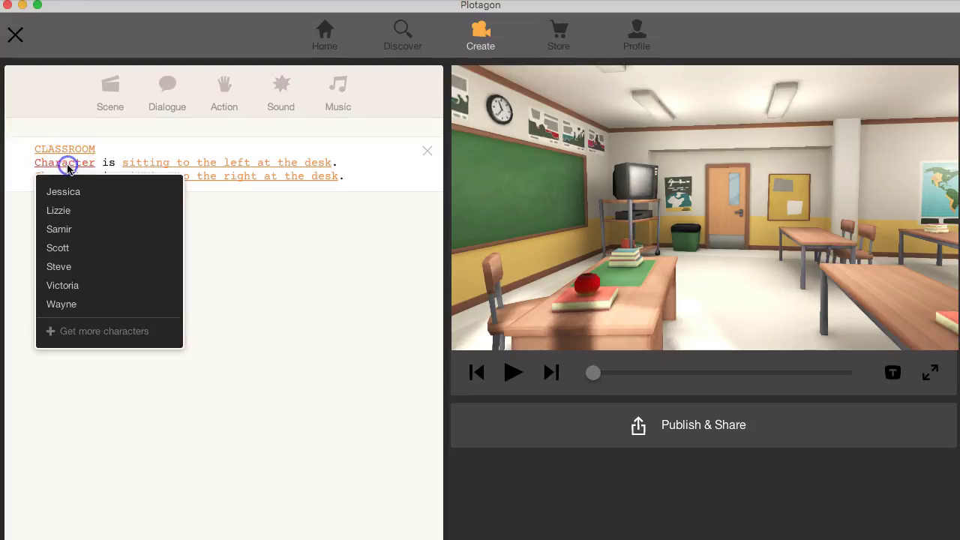
click(215, 162)
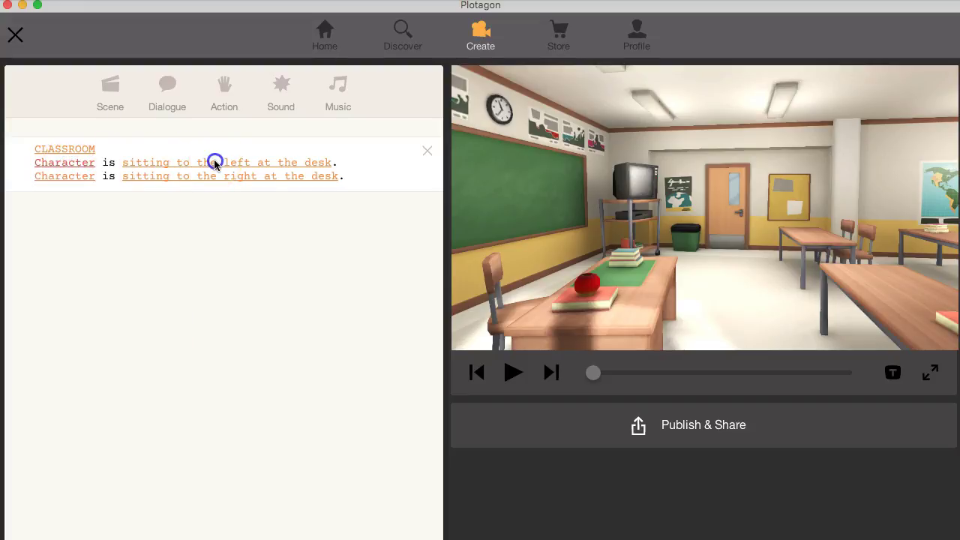
click(60, 164)
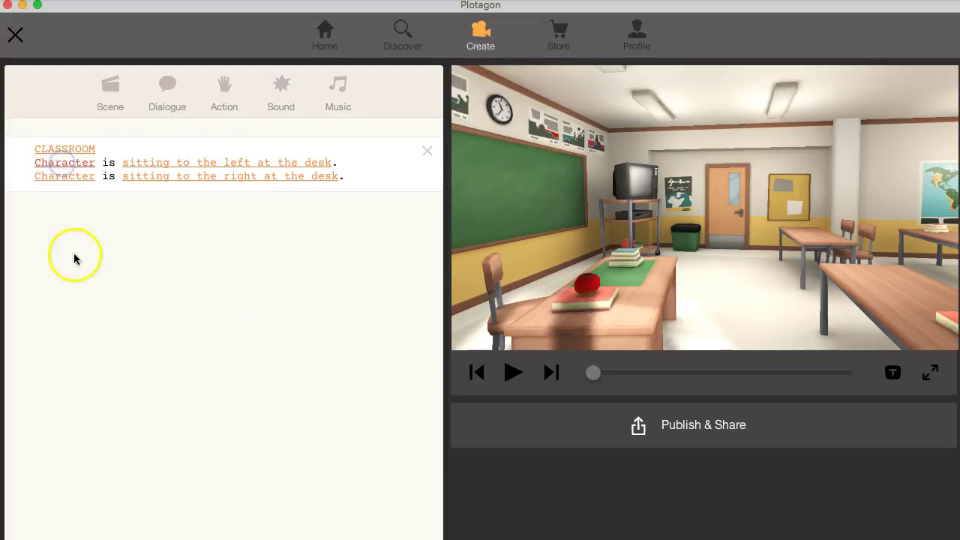
click(73, 171)
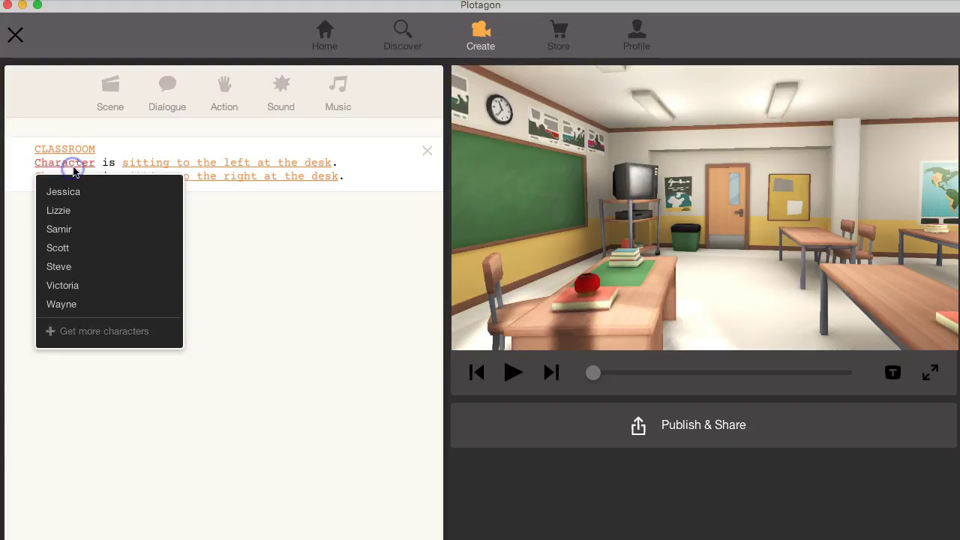
click(64, 249)
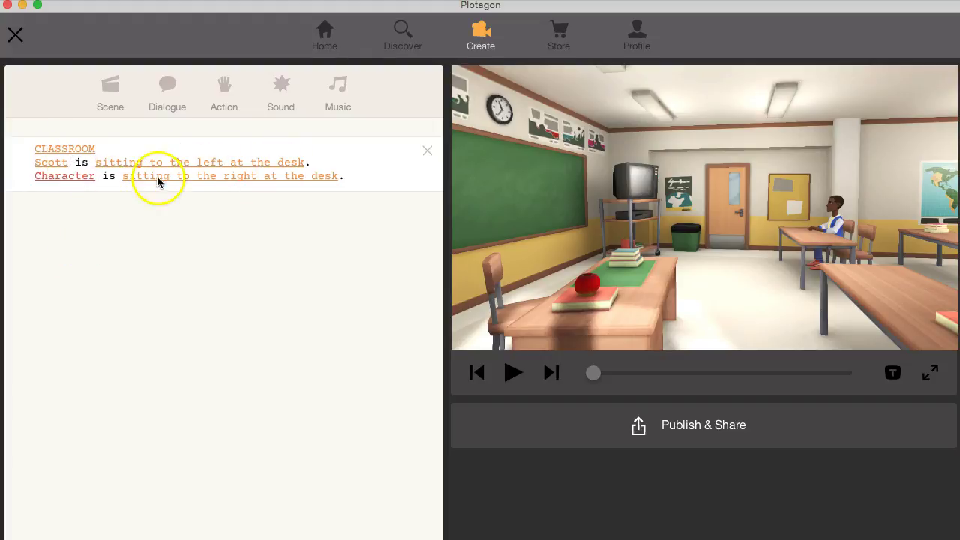
click(72, 178)
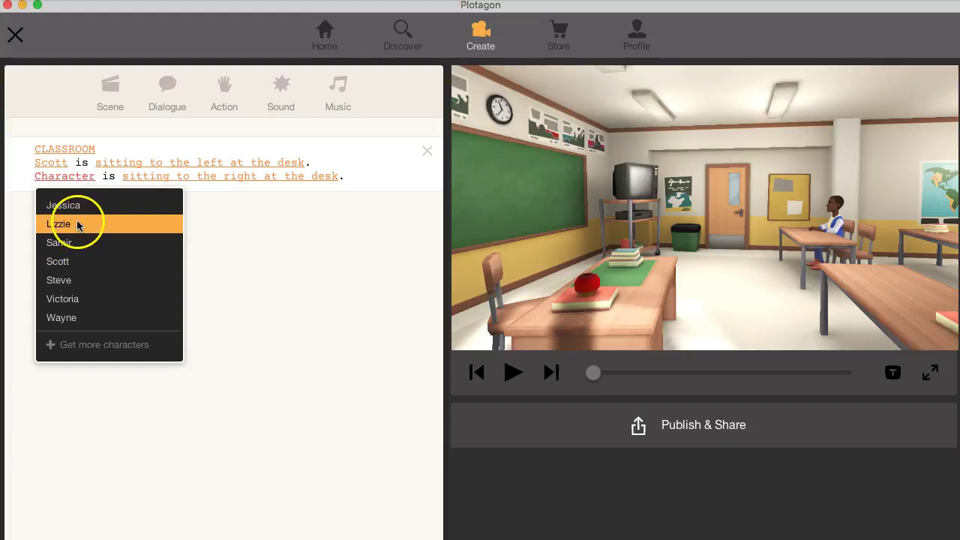
click(60, 284)
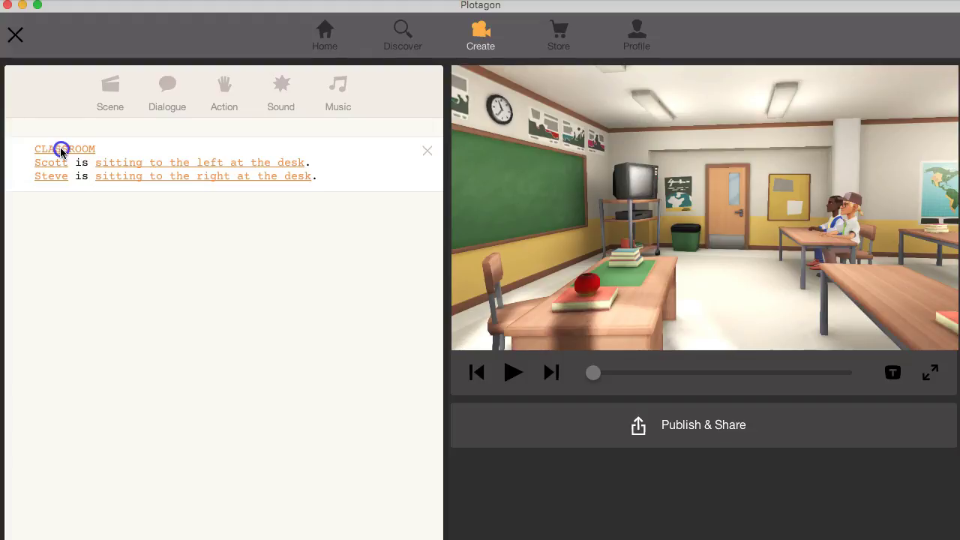
click(61, 150)
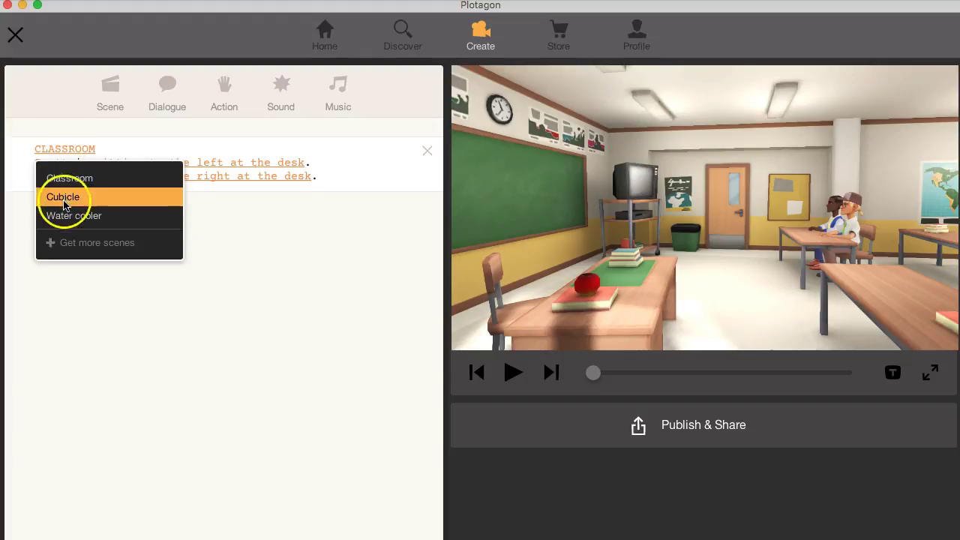
- Browse the Store for more scenes and open the Stages pack details
click(120, 243)
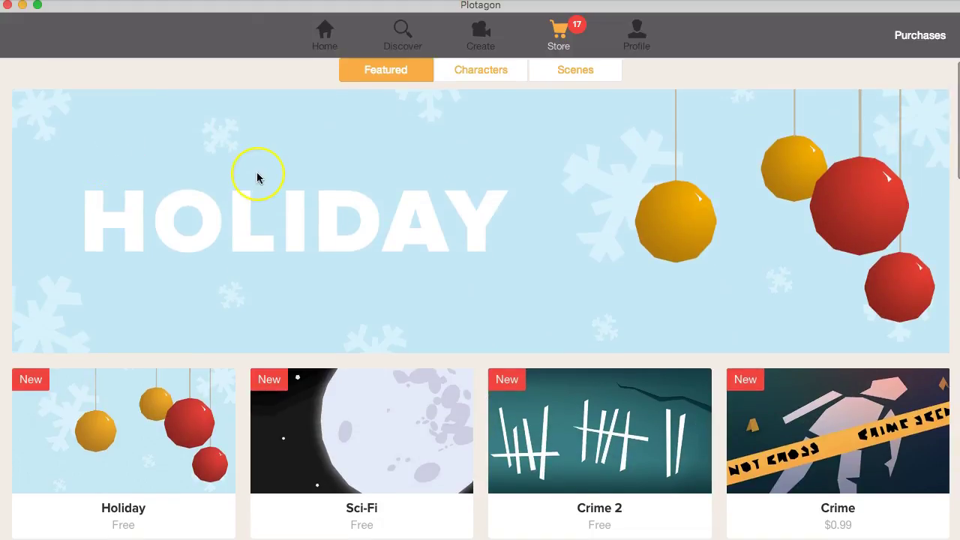
scroll(257, 173, down, 10)
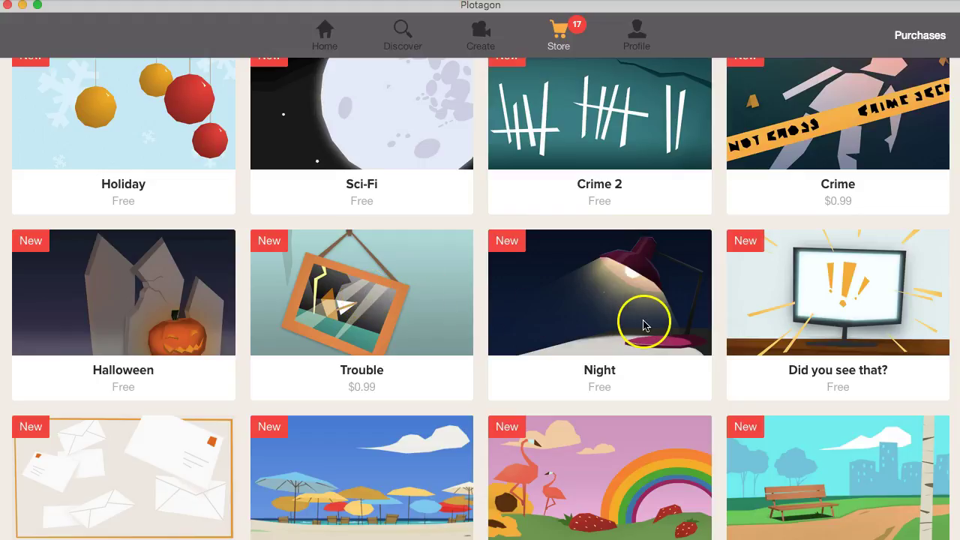
scroll(608, 322, down, 8)
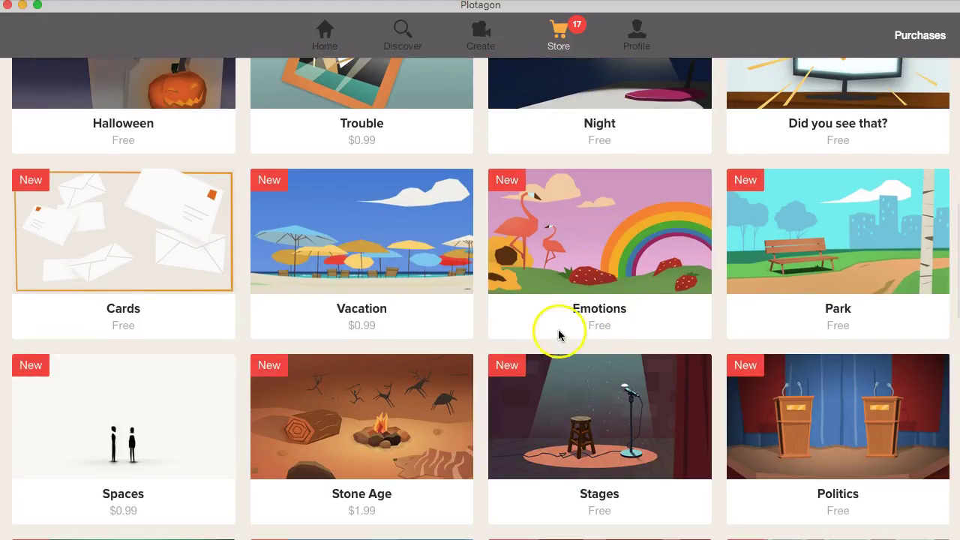
click(552, 360)
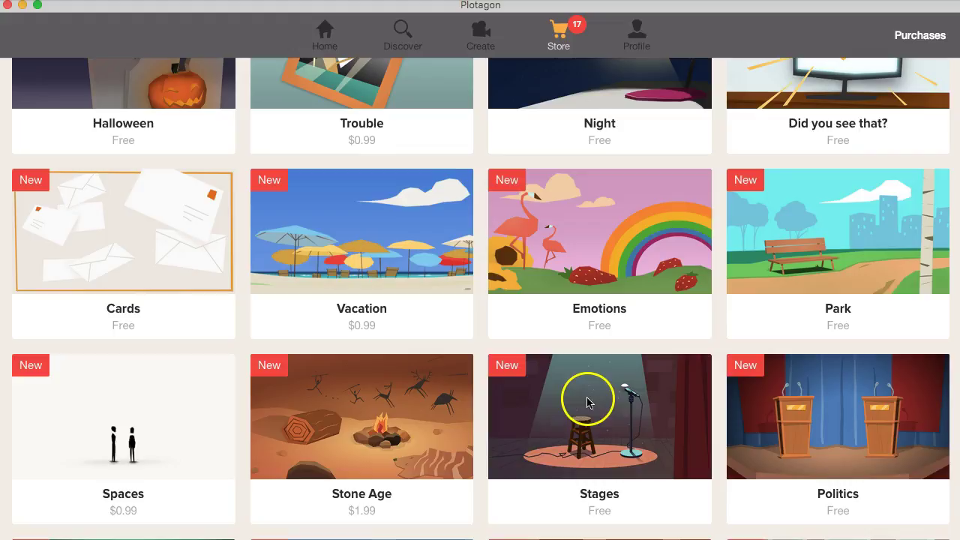
click(558, 429)
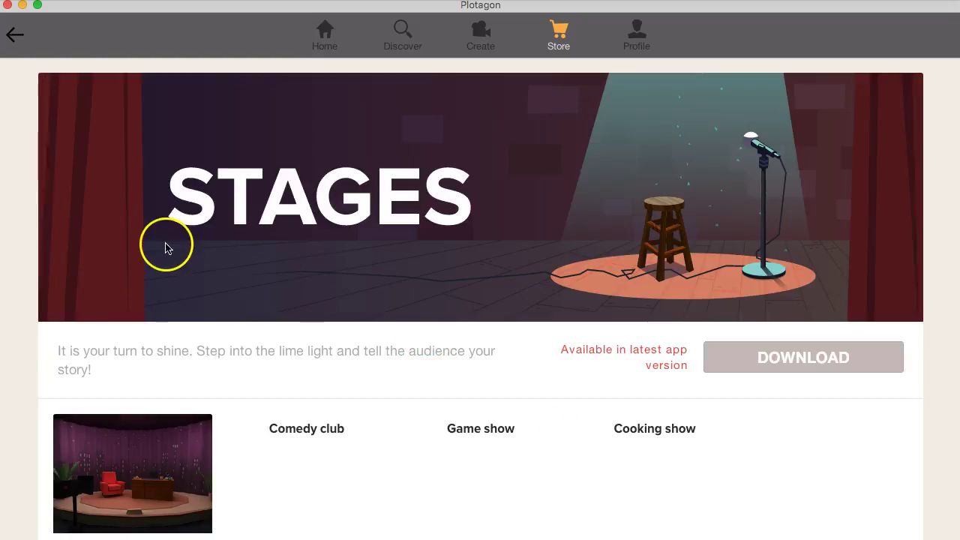
scroll(425, 347, down, 2)
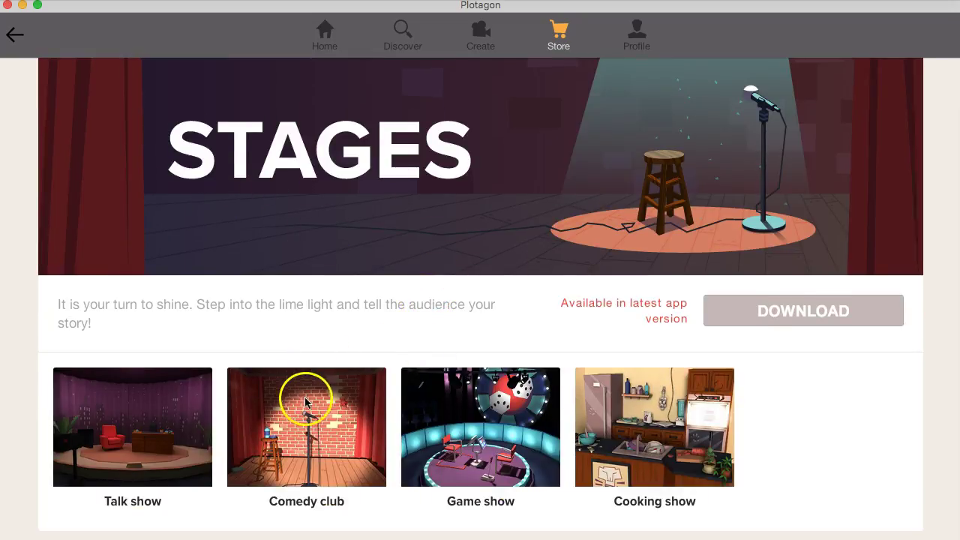
- Look through the Stages pack's Talk show, Comedy club, Game show and Cooking show scenes
click(140, 417)
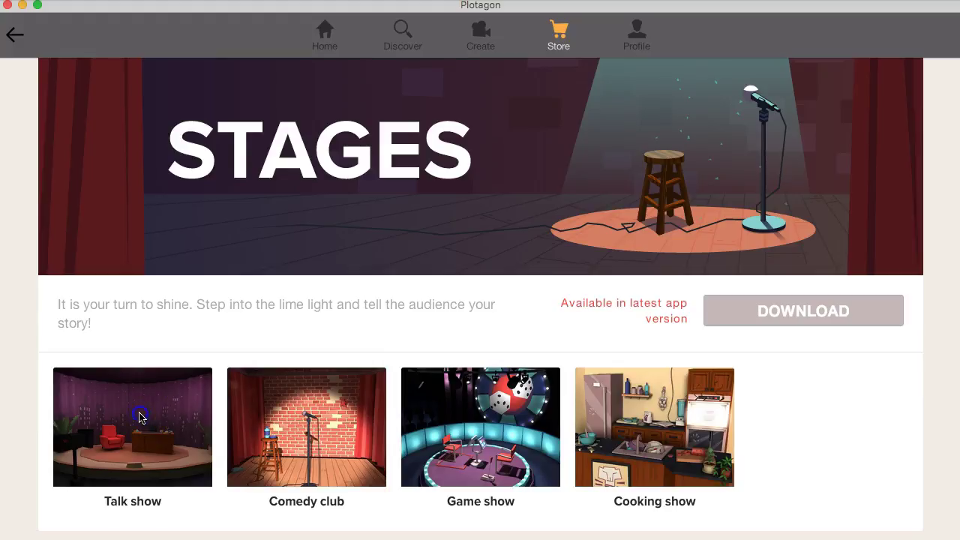
click(177, 399)
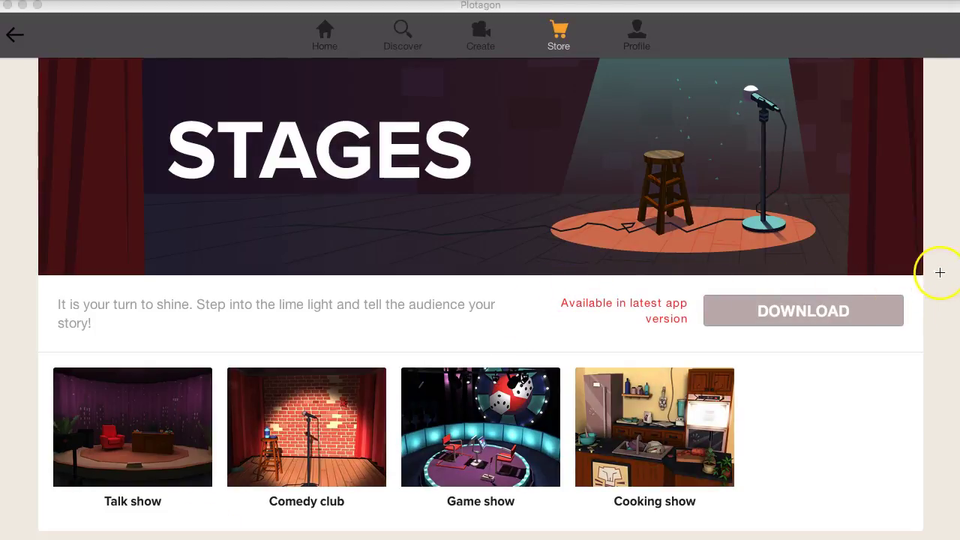
drag(895, 204, 873, 259)
click(303, 440)
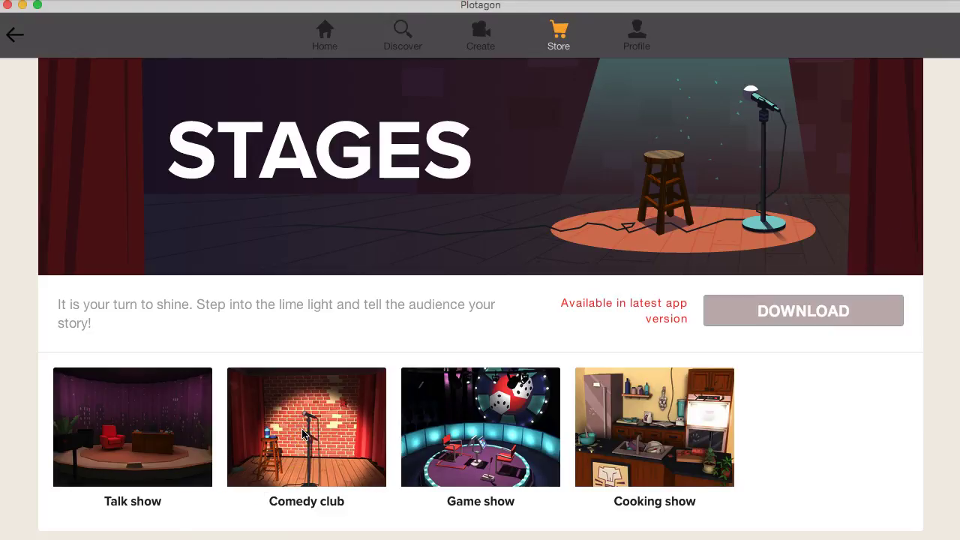
scroll(536, 180, up, 2)
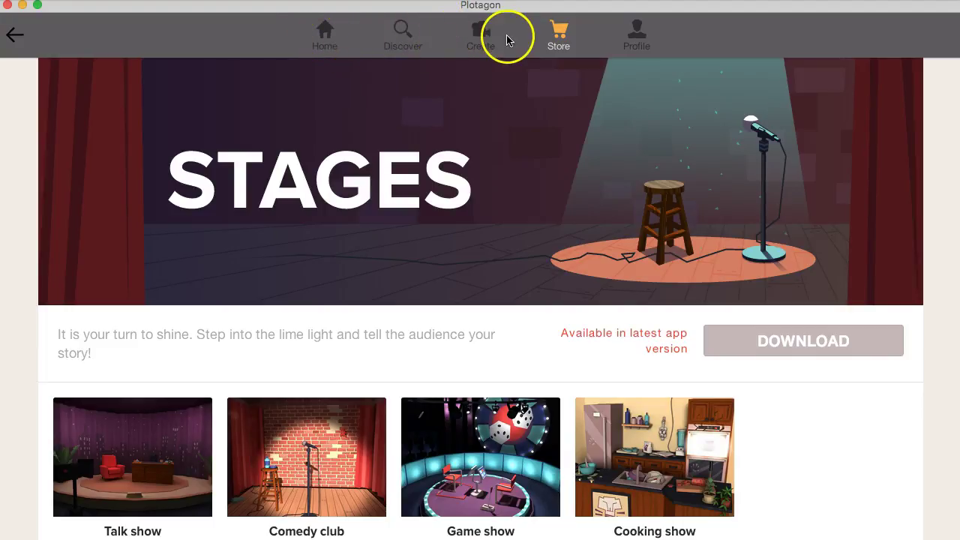
- Switch between the Store and the story editor, then leave the Stages page
click(485, 38)
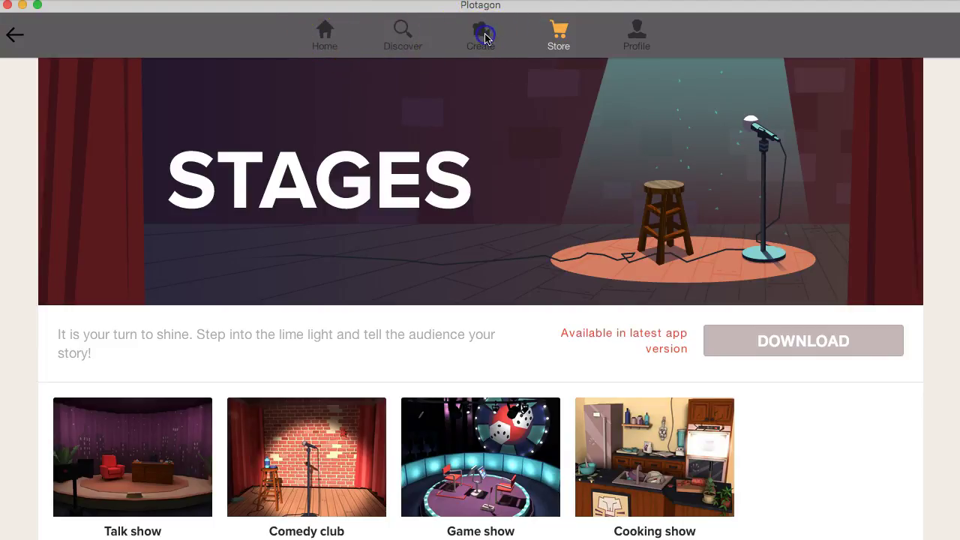
click(472, 36)
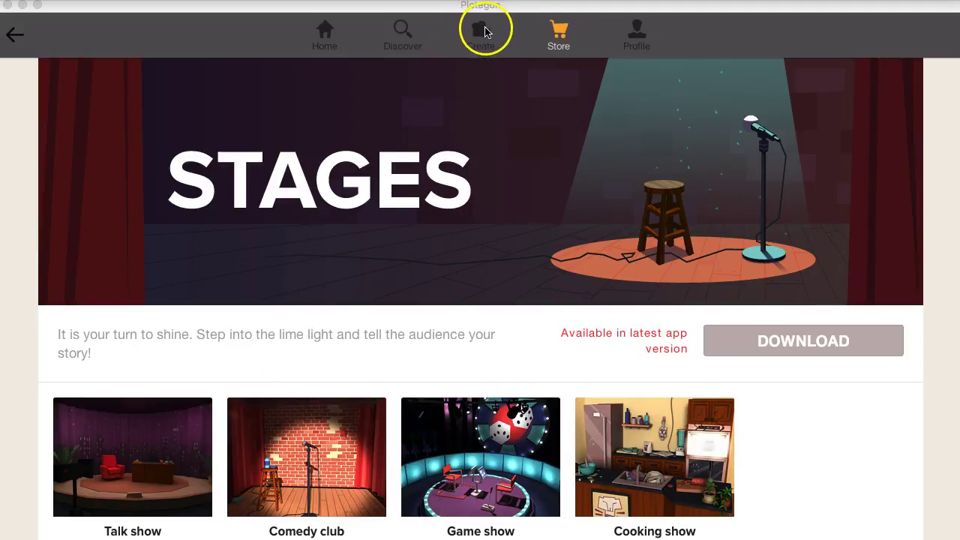
click(484, 30)
click(325, 39)
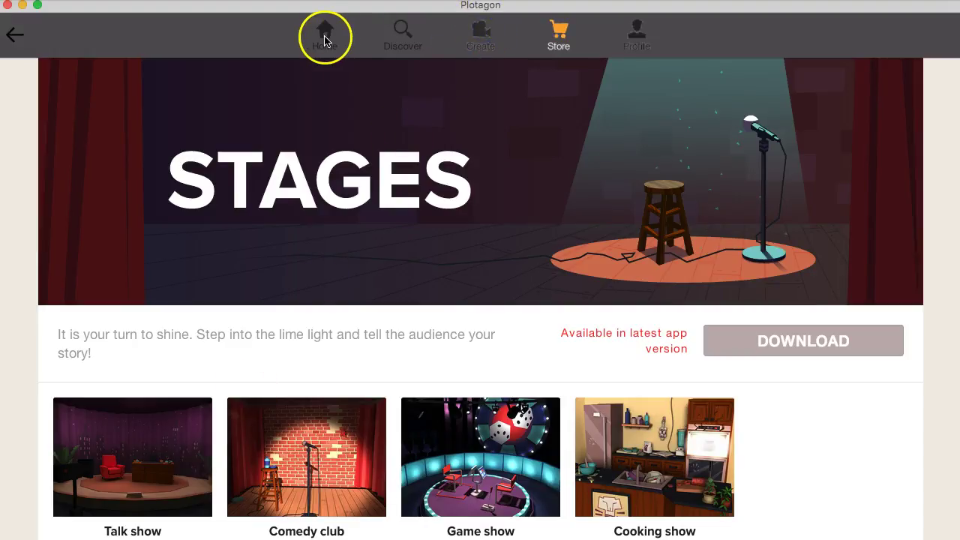
click(220, 236)
scroll(775, 165, up, 1)
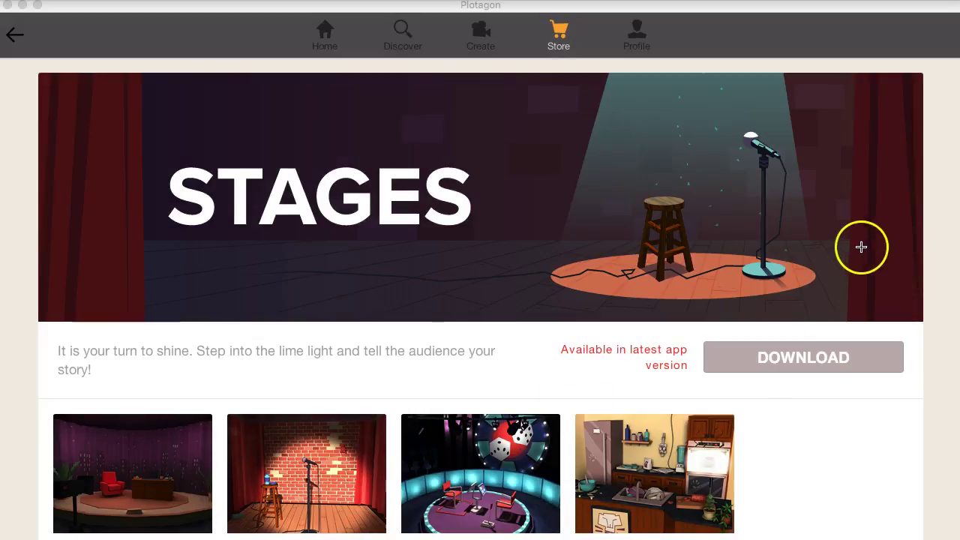
drag(861, 246, 849, 314)
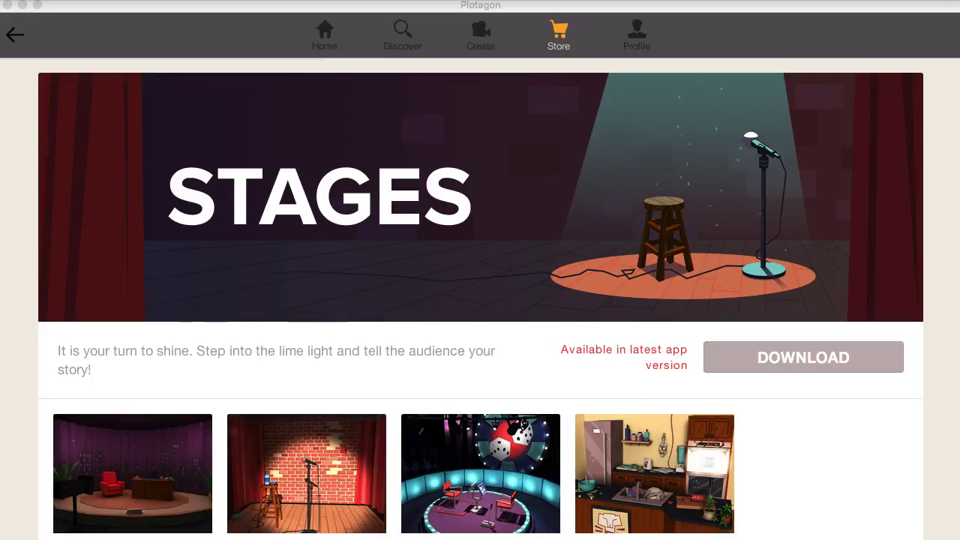
click(619, 209)
click(278, 246)
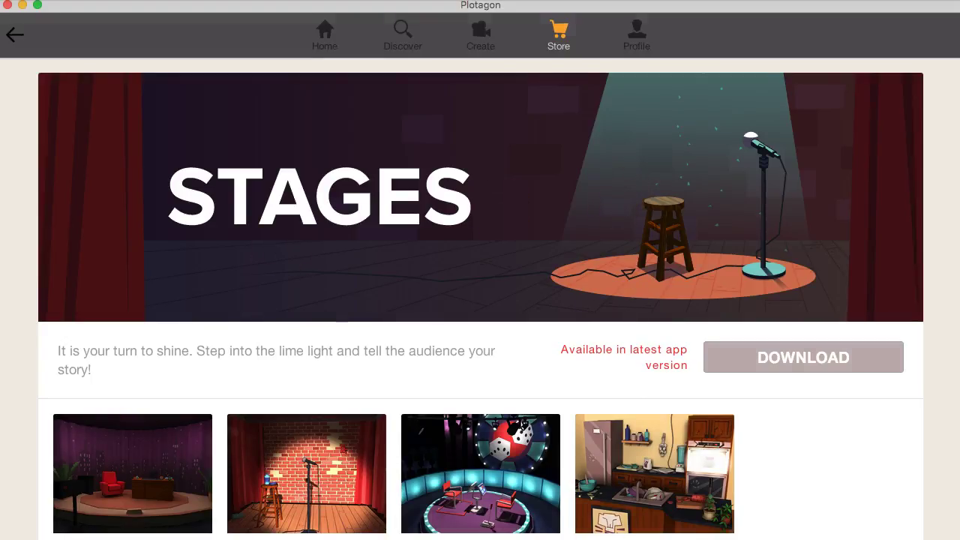
click(11, 38)
key(super+shift+4)
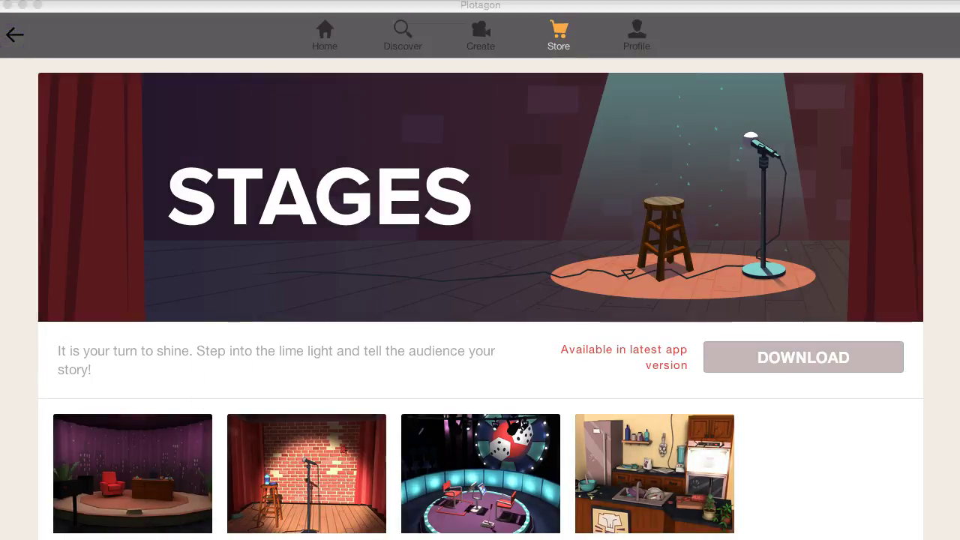
click(90, 28)
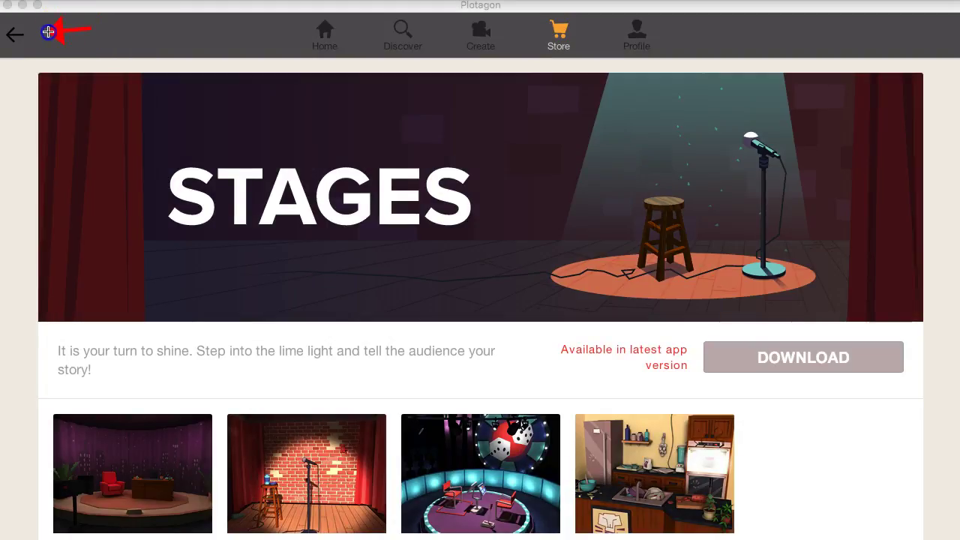
- Add a dialogue line reading 'Hello there' after the classroom scene
click(122, 150)
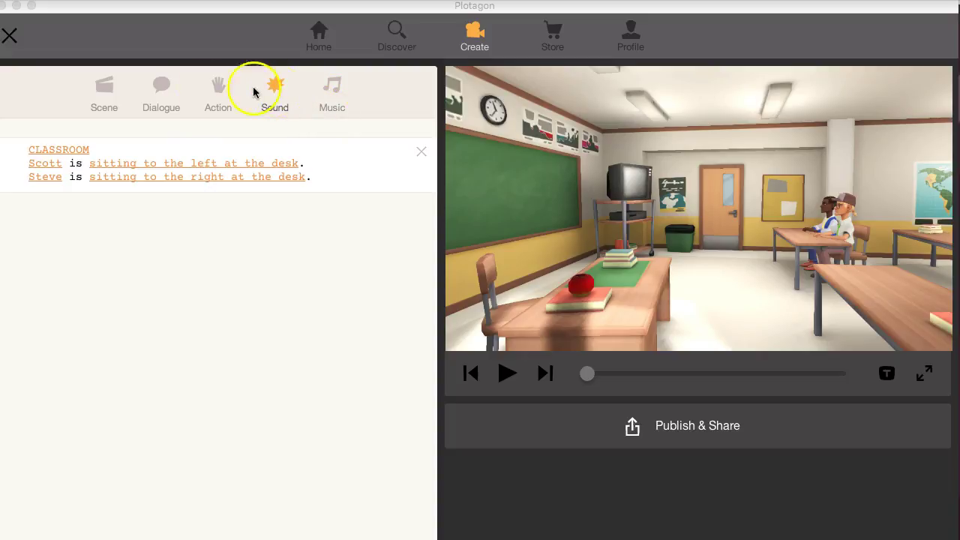
click(162, 85)
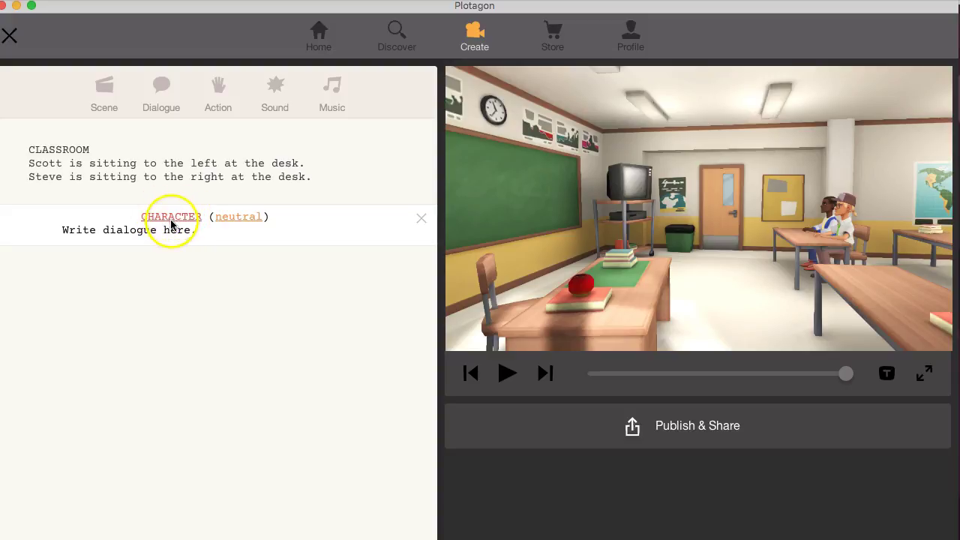
click(157, 232)
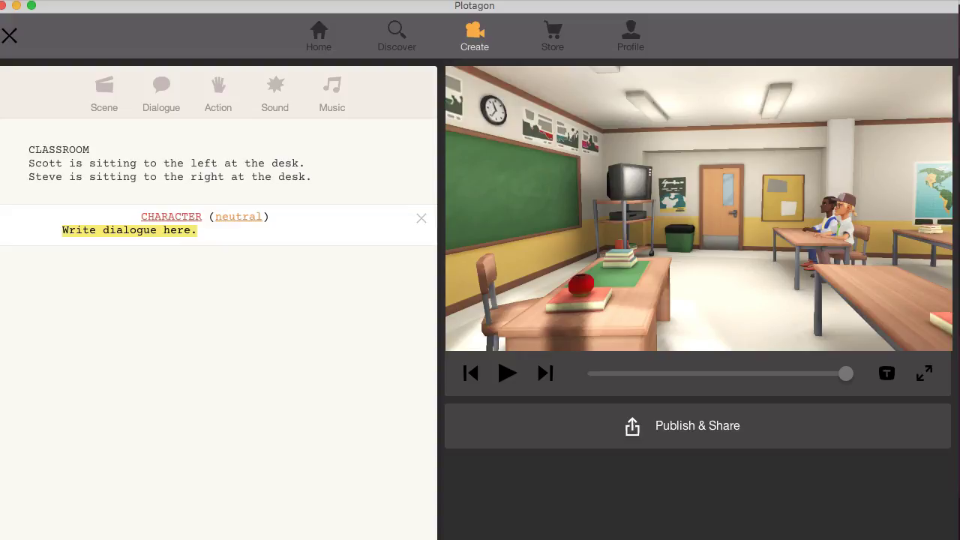
text(here)
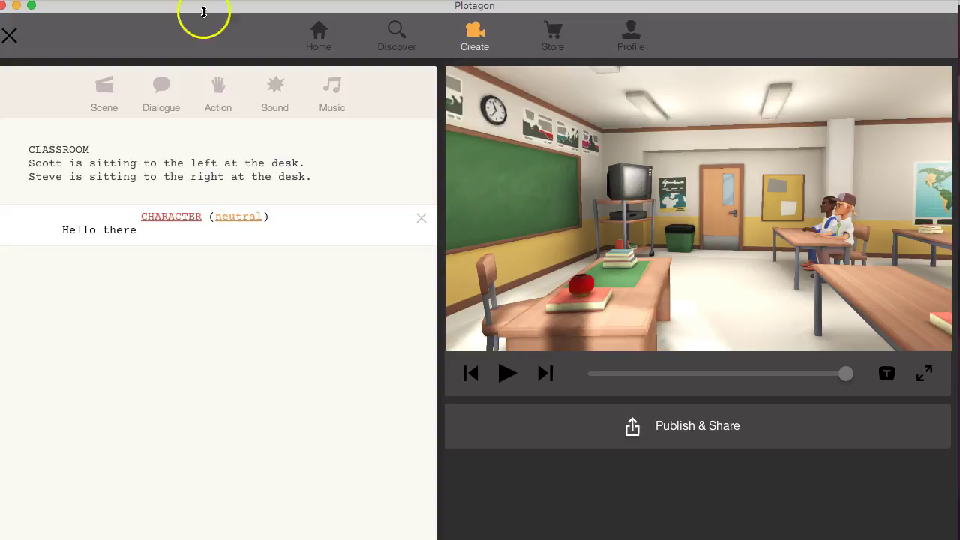
- Set the dialogue line's emotion to Happy
click(229, 218)
click(229, 218)
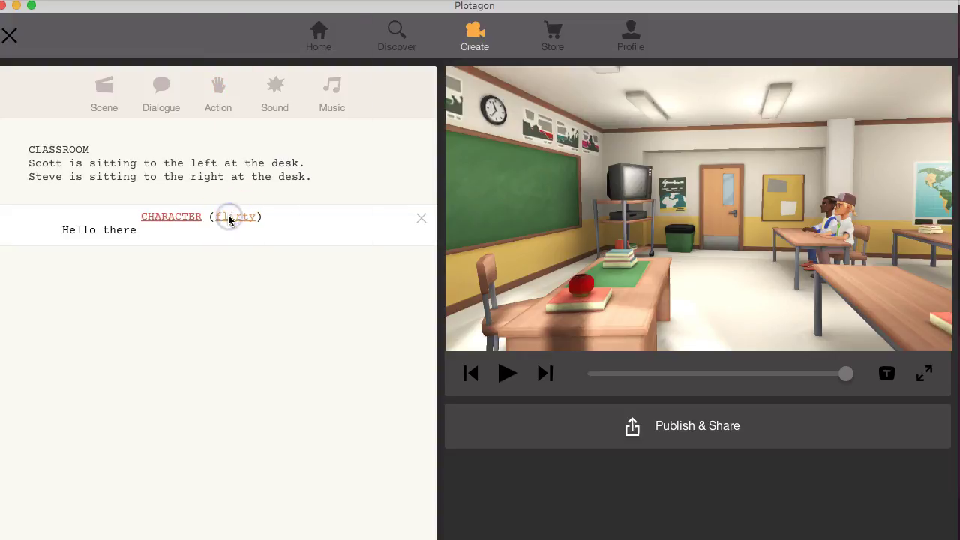
click(230, 218)
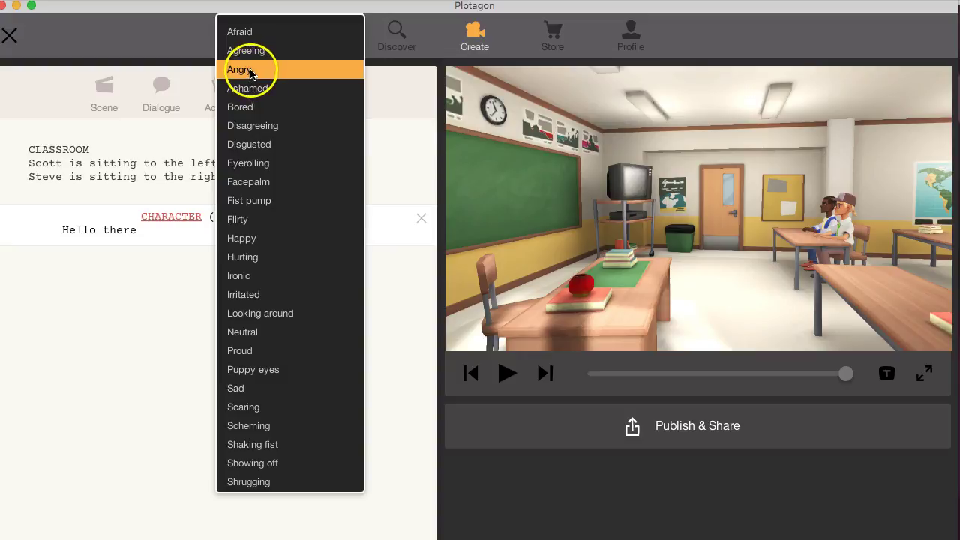
click(249, 240)
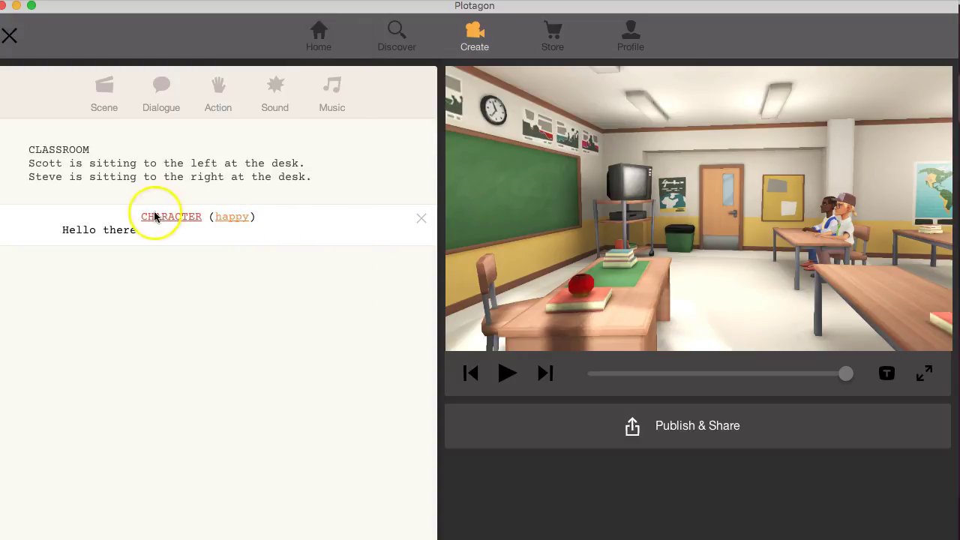
- Add an action line where Scott acts on Steve
click(212, 88)
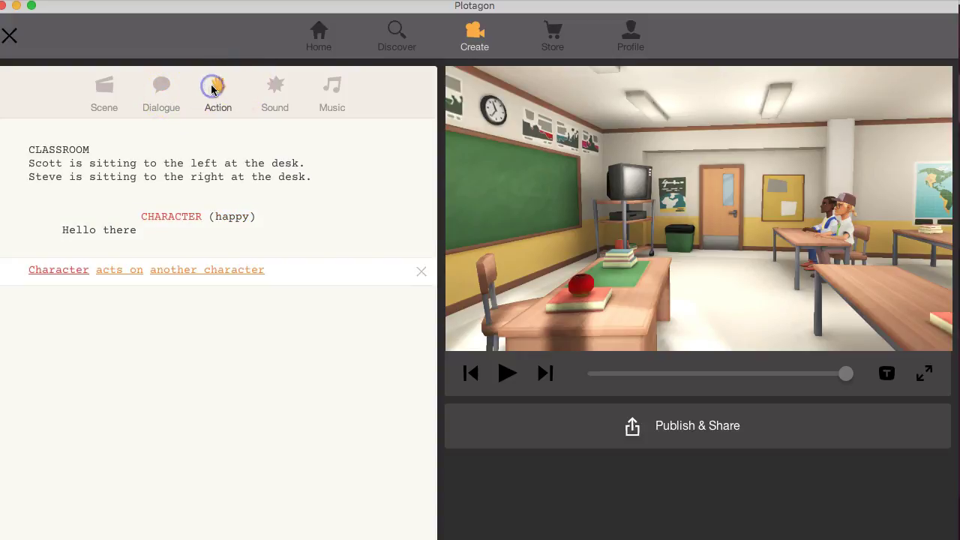
mouse_move(57, 268)
mouse_down()
mouse_move(119, 269)
mouse_move(55, 270)
mouse_up()
click(55, 270)
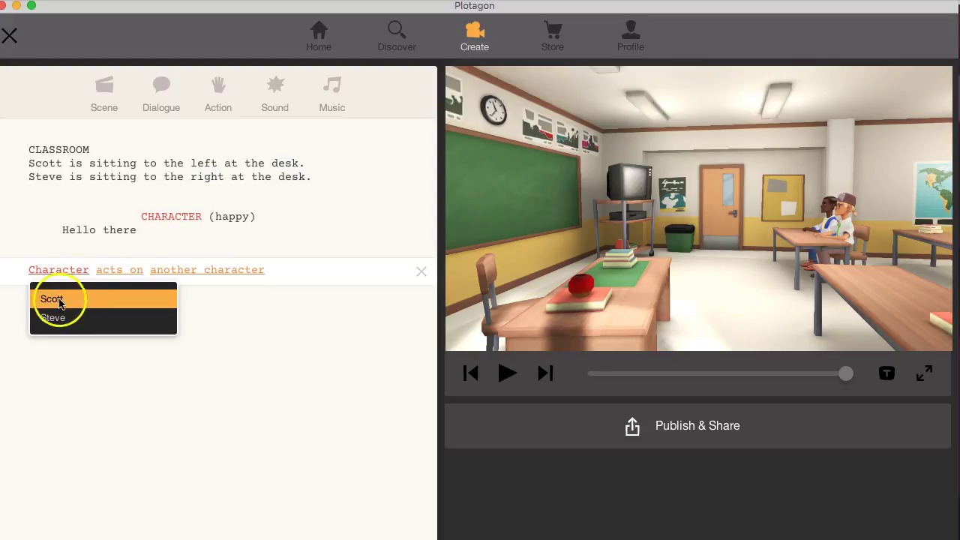
click(55, 302)
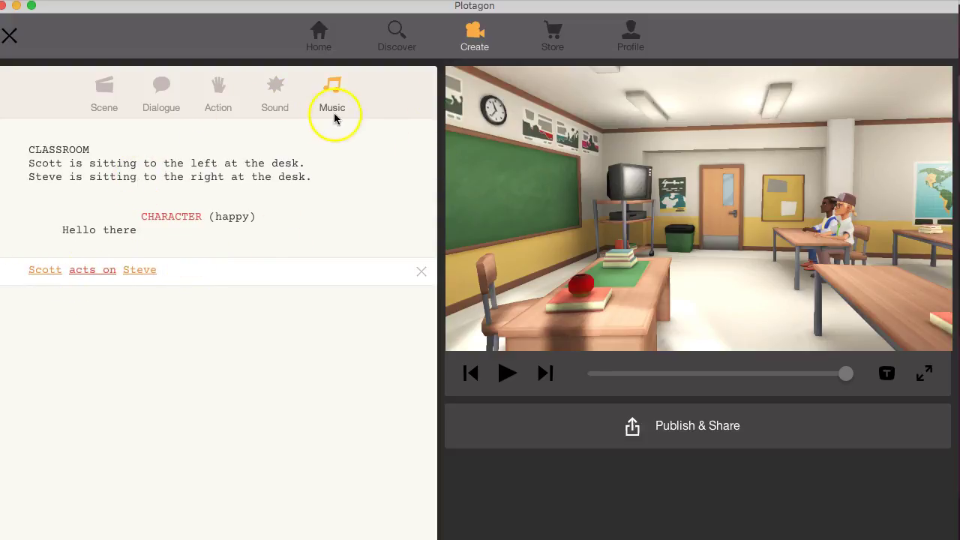
- Add a Door opening sound effect line
click(277, 93)
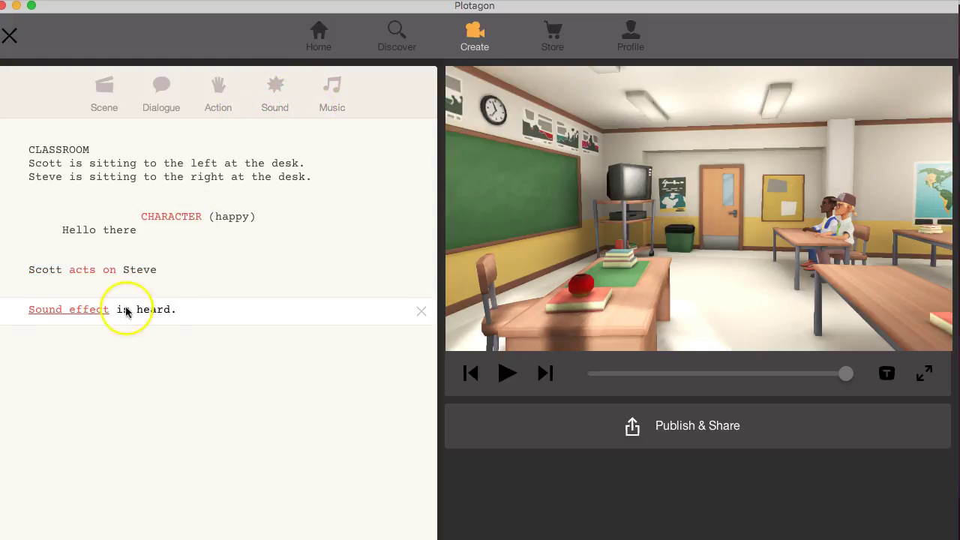
click(55, 312)
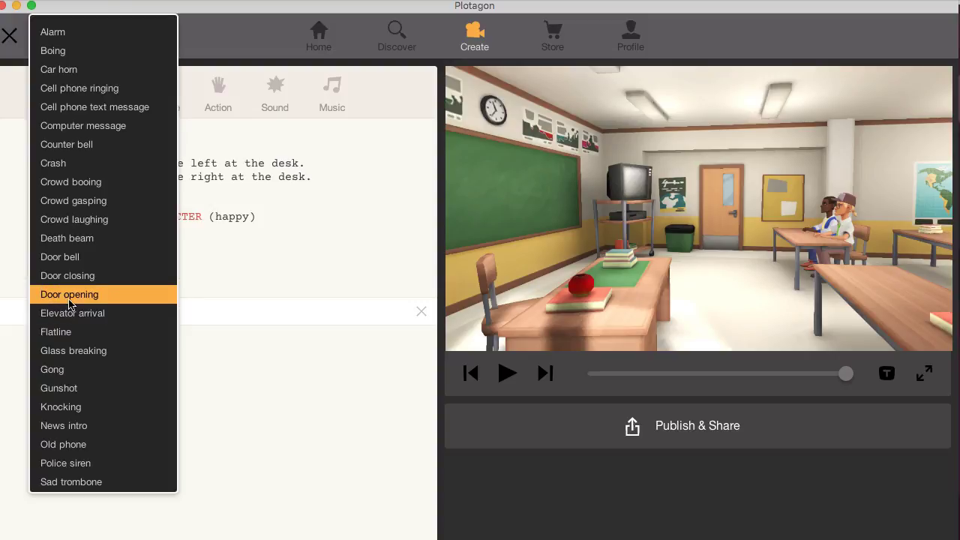
click(69, 294)
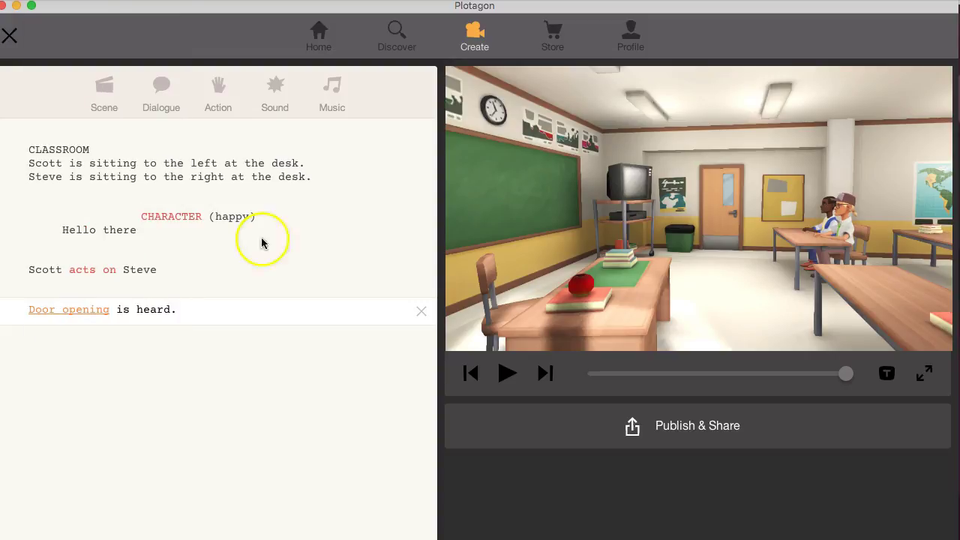
- Add a music line playing Happy music
click(337, 96)
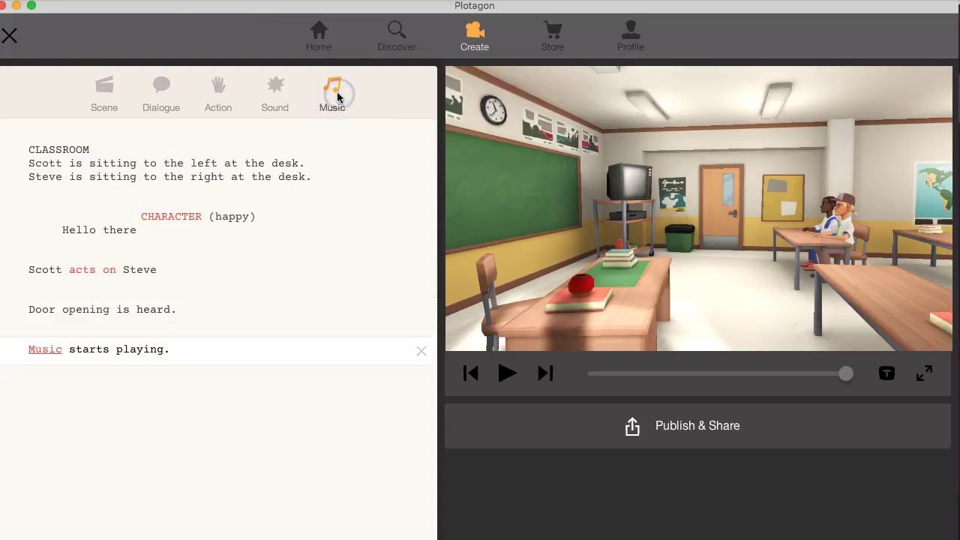
click(42, 350)
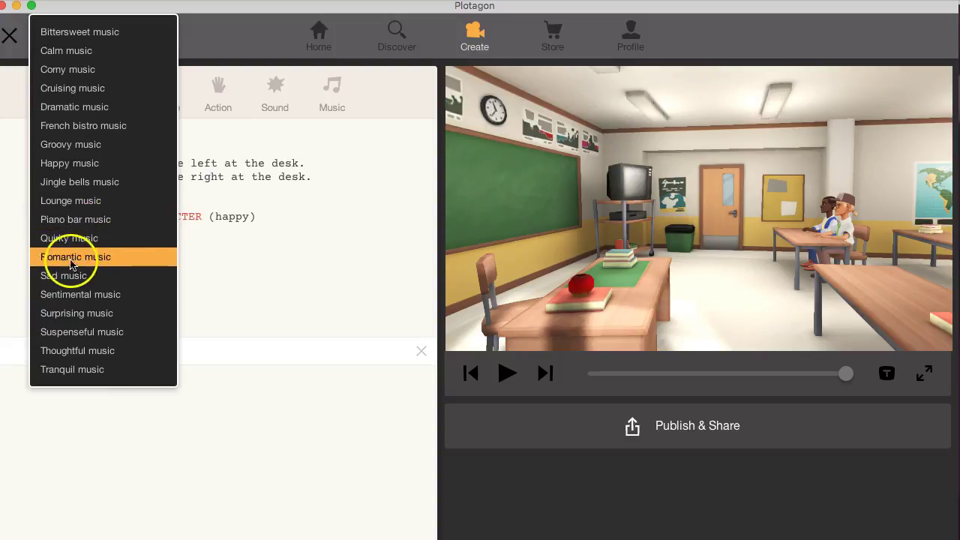
click(71, 164)
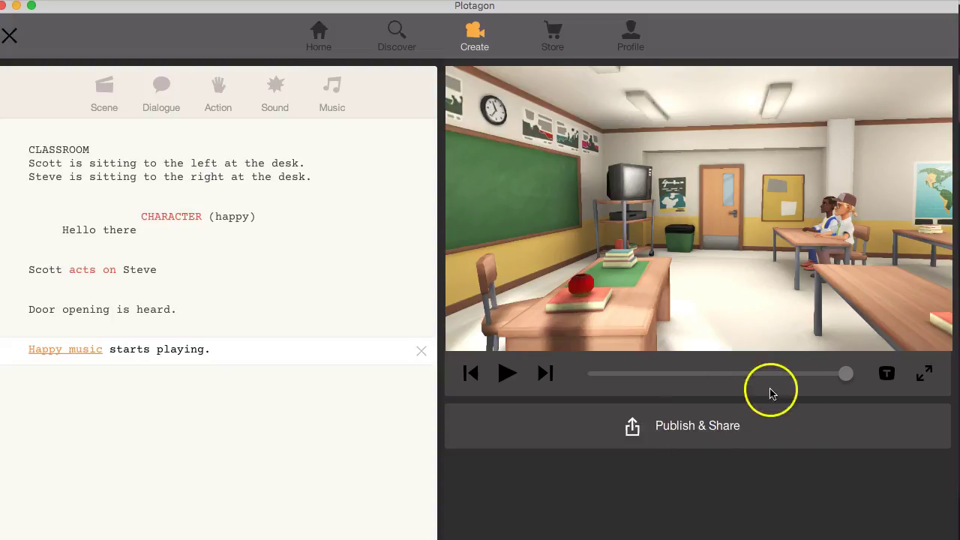
- Publish the Draft 1 plot with Upload to YouTube switched on
click(634, 429)
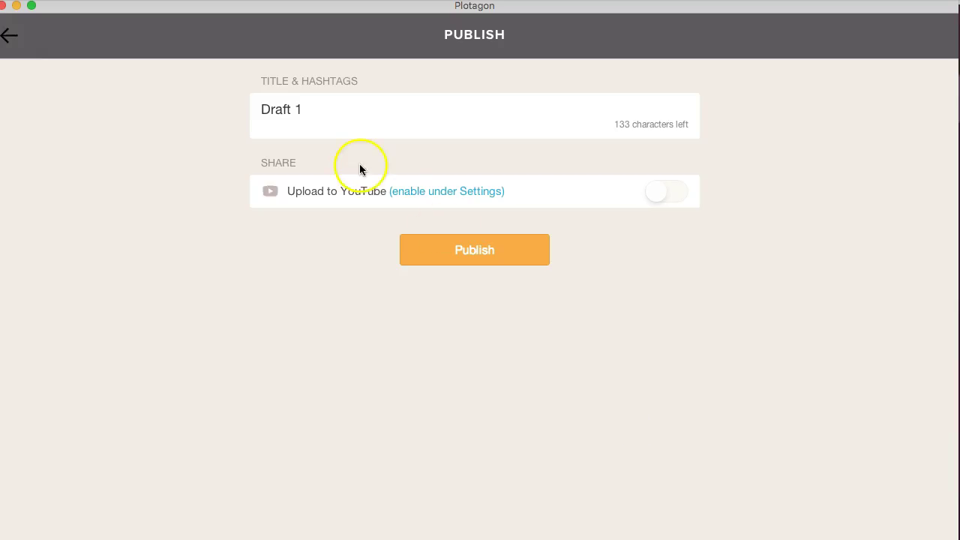
double_click(319, 110)
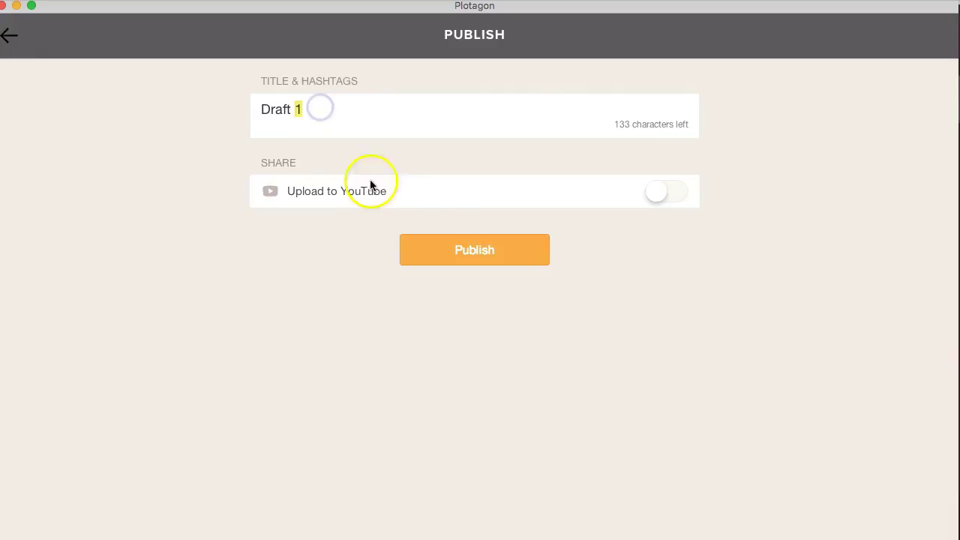
click(653, 192)
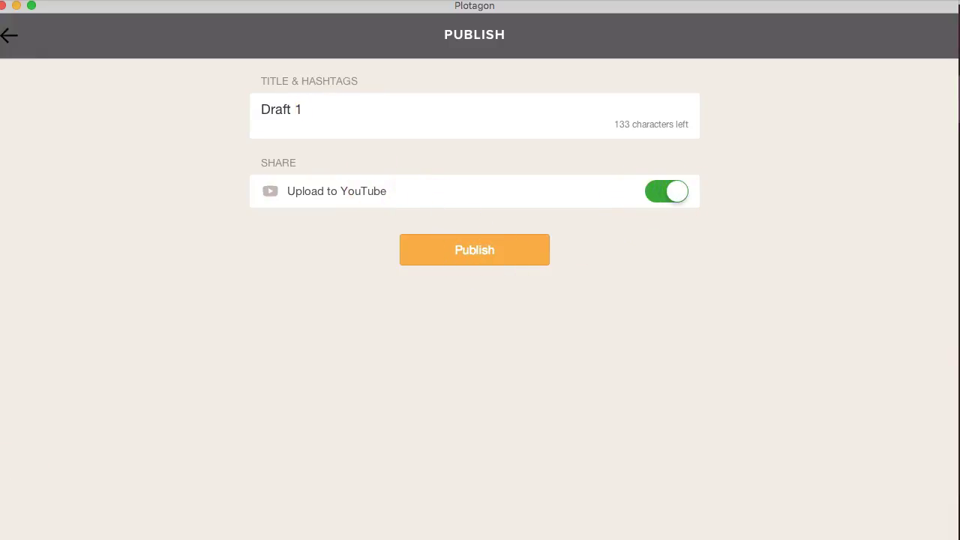
drag(757, 194, 709, 195)
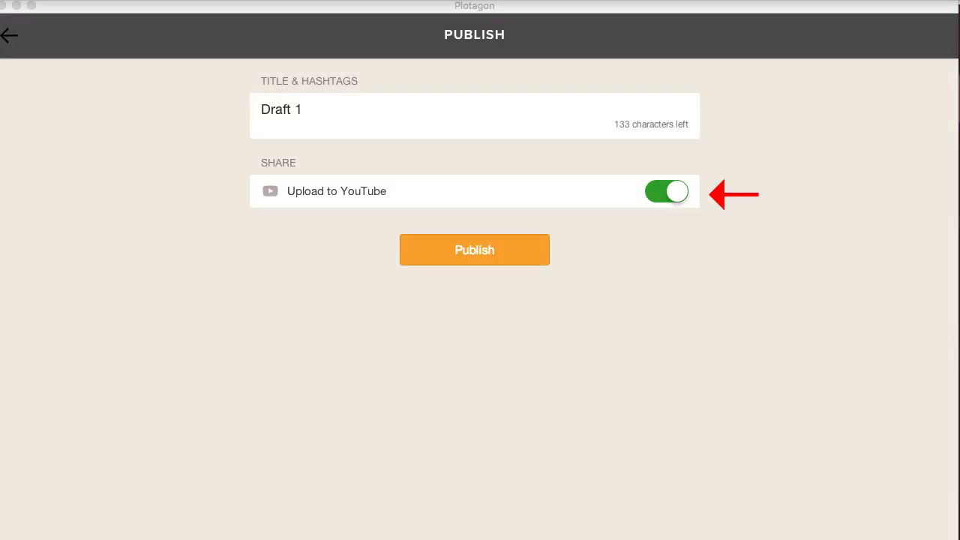
click(480, 250)
- Publish the Scott and Steve classroom plot, tweet it on Twitter, then close the confirmation
click(474, 251)
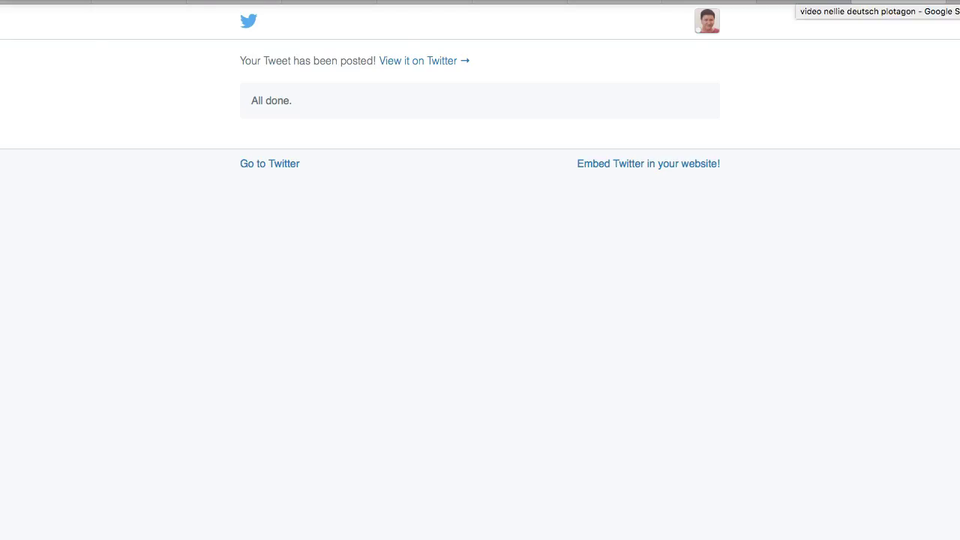
click(897, 2)
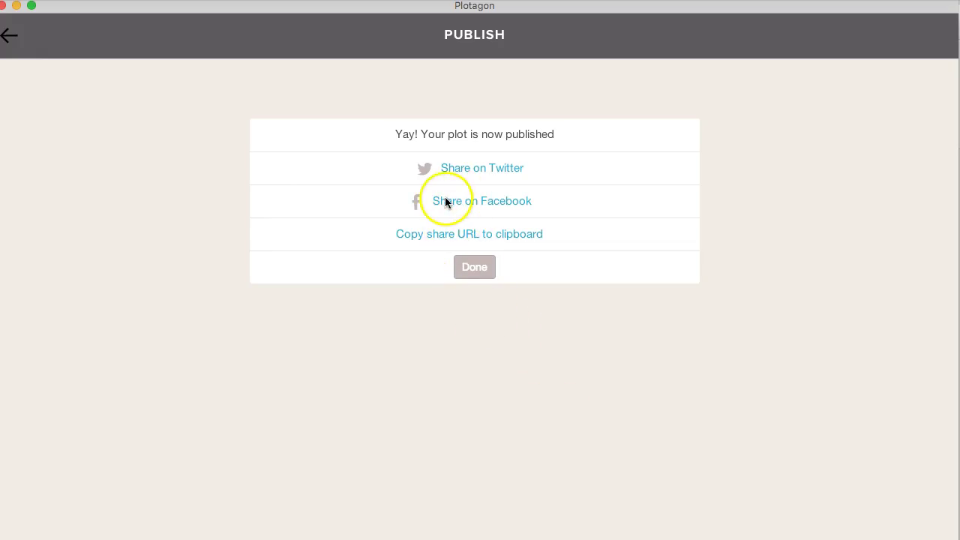
click(473, 263)
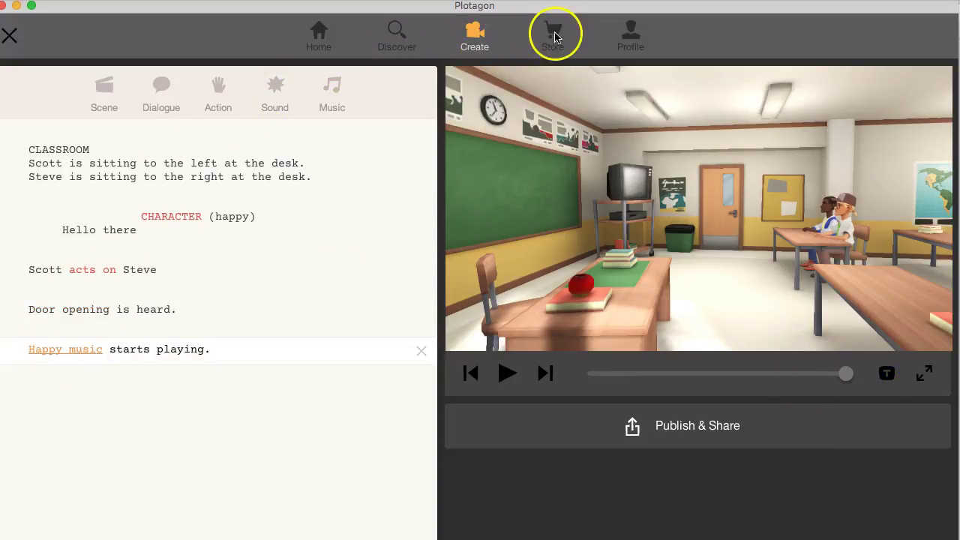
click(666, 185)
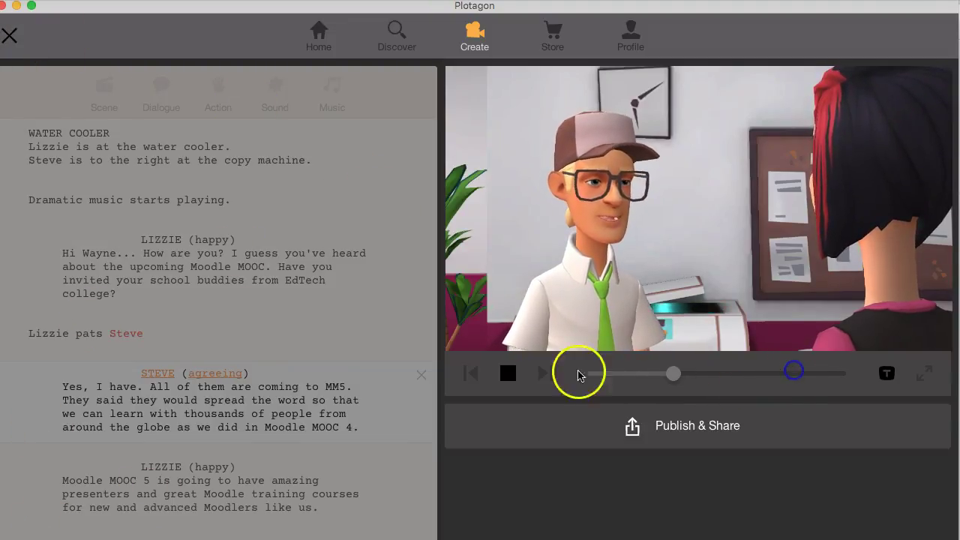
click(507, 373)
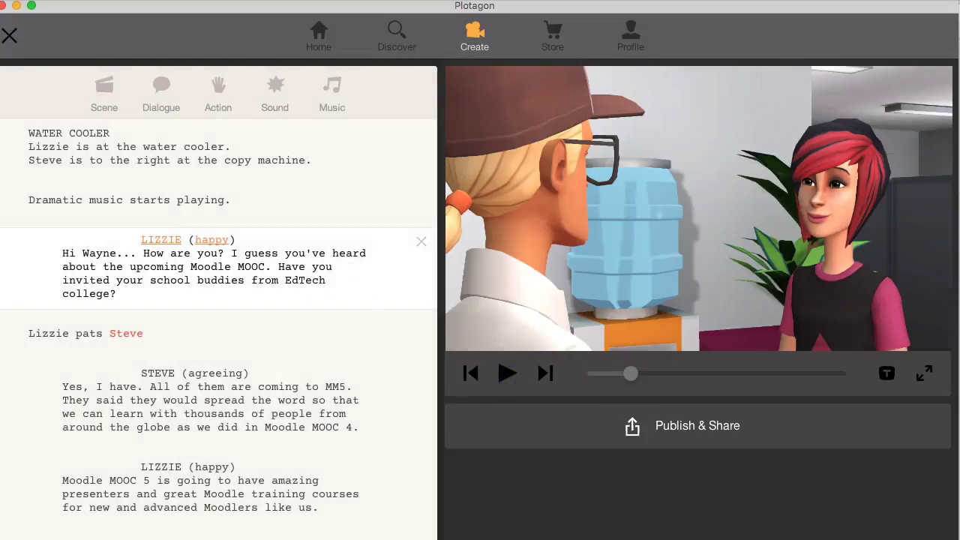
click(9, 36)
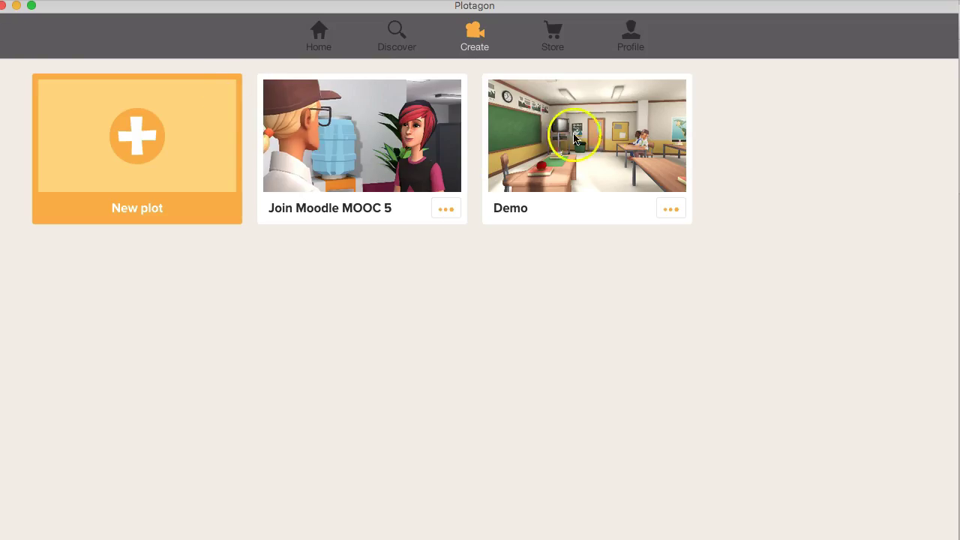
click(557, 176)
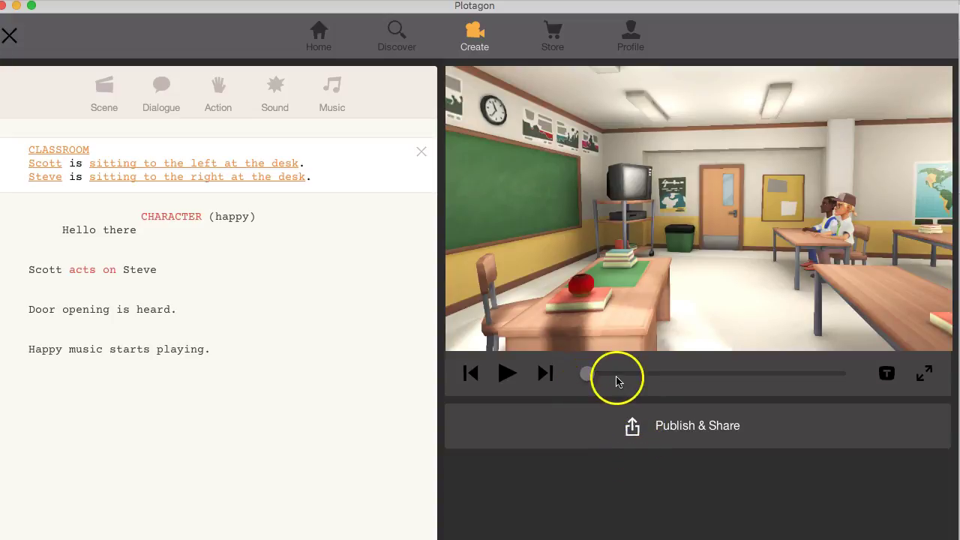
click(508, 375)
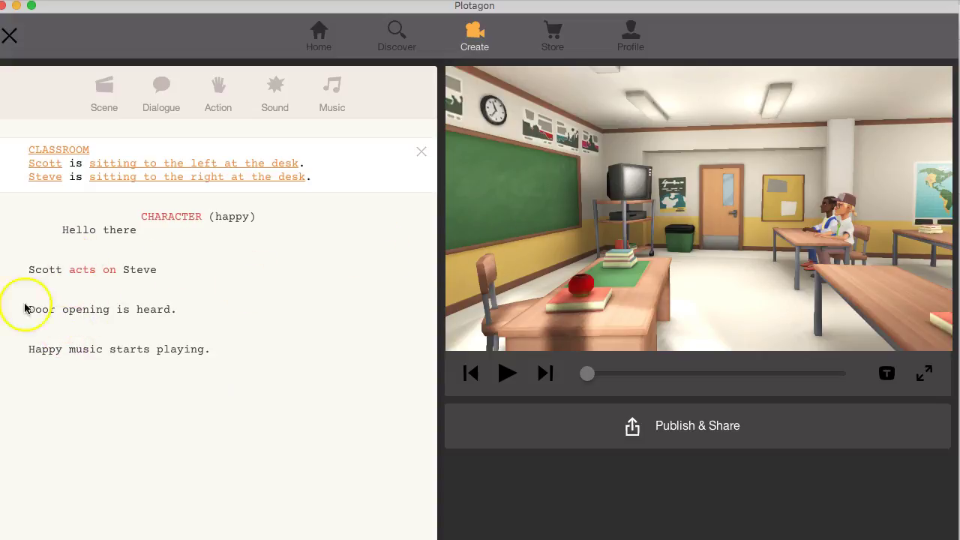
- Close the Demo plot and open the Join Moodle MOOC 5 plot from the plot list
click(9, 35)
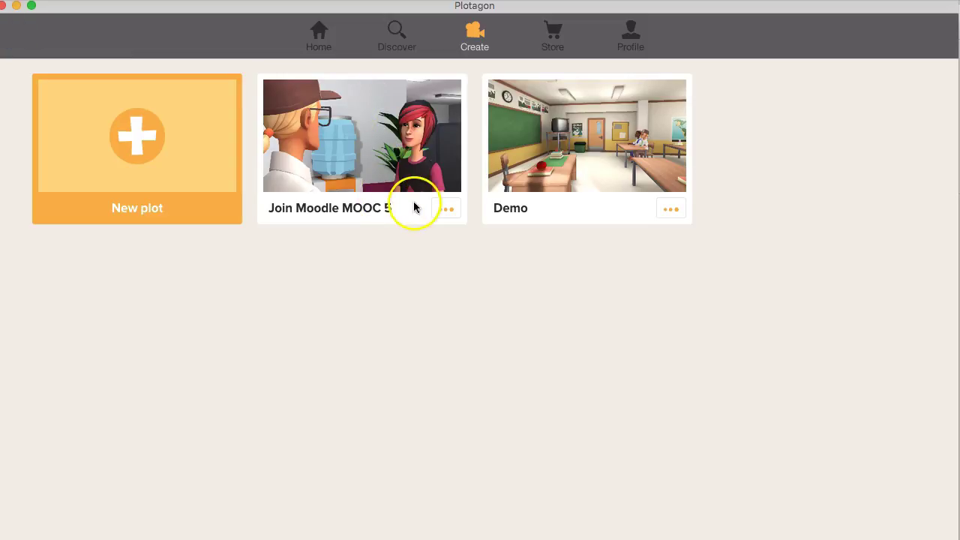
click(446, 209)
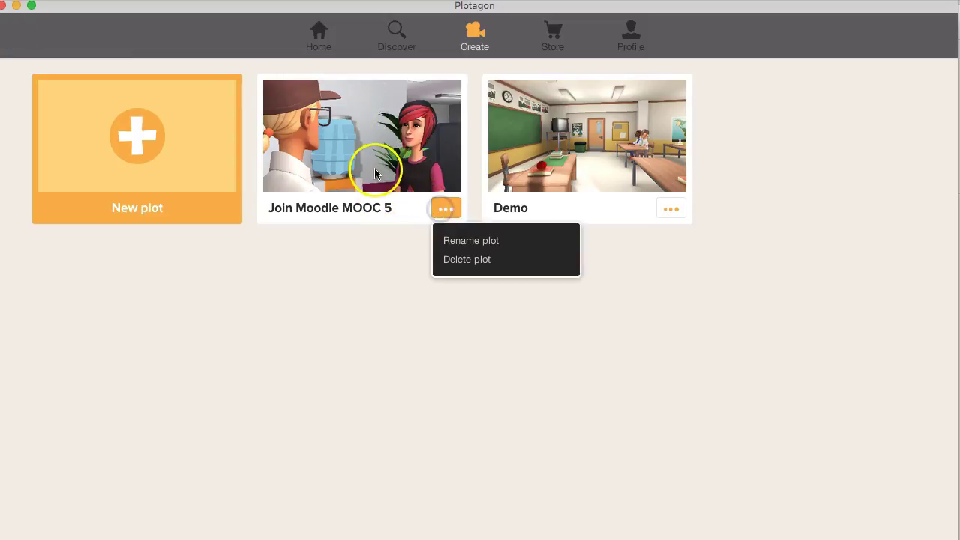
click(351, 160)
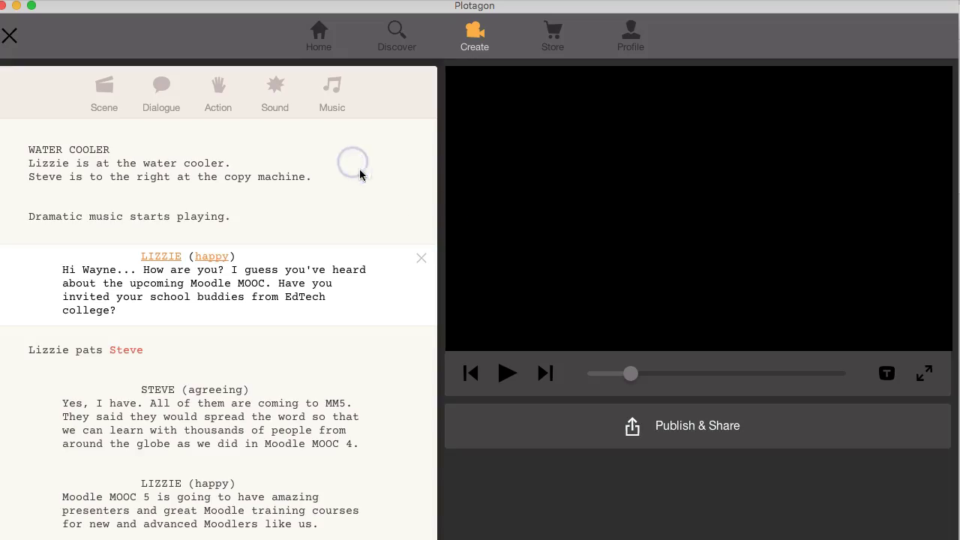
- Preview the Lizzie and Steve water-cooler scene with the volume raised, then stop and browse the script
click(507, 374)
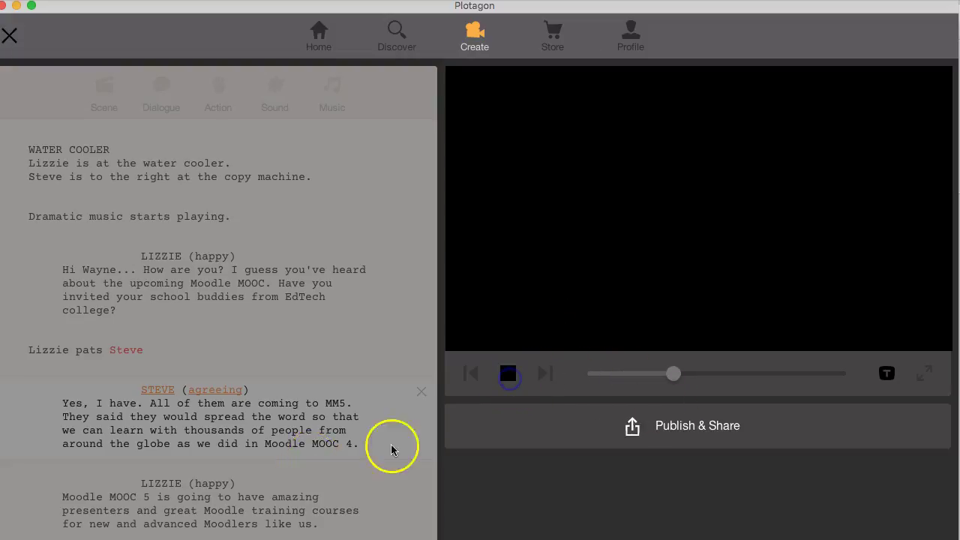
key(XF86AudioRaiseVolume)
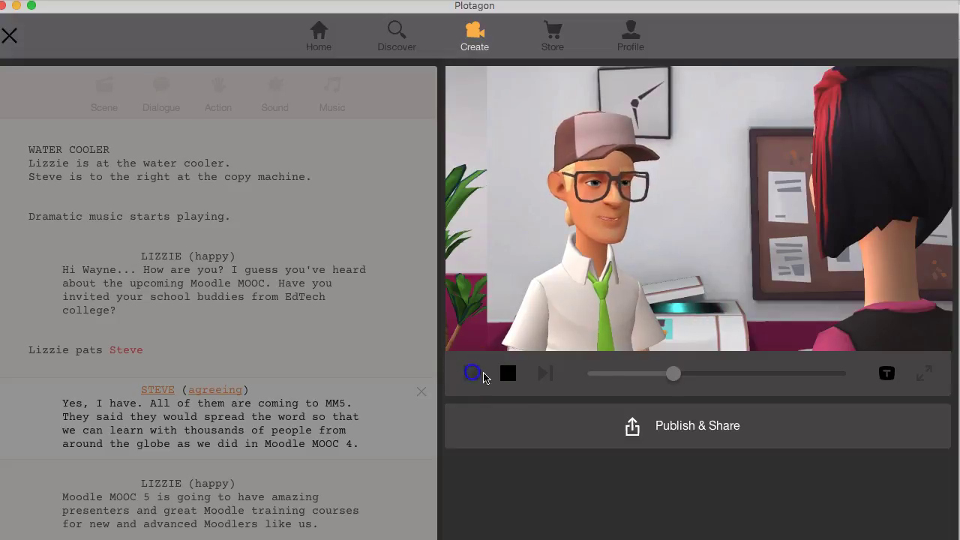
click(507, 375)
scroll(215, 359, down, 5)
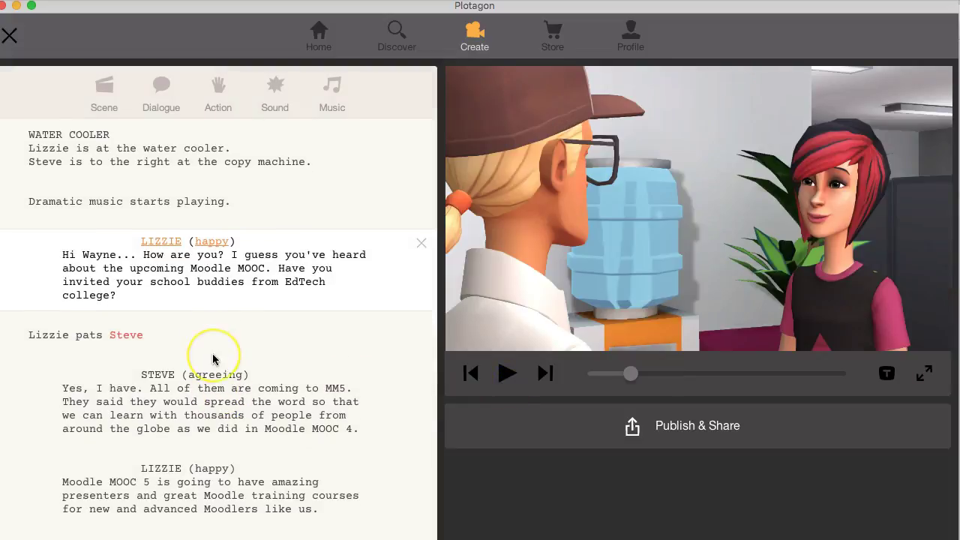
scroll(212, 358, down, 3)
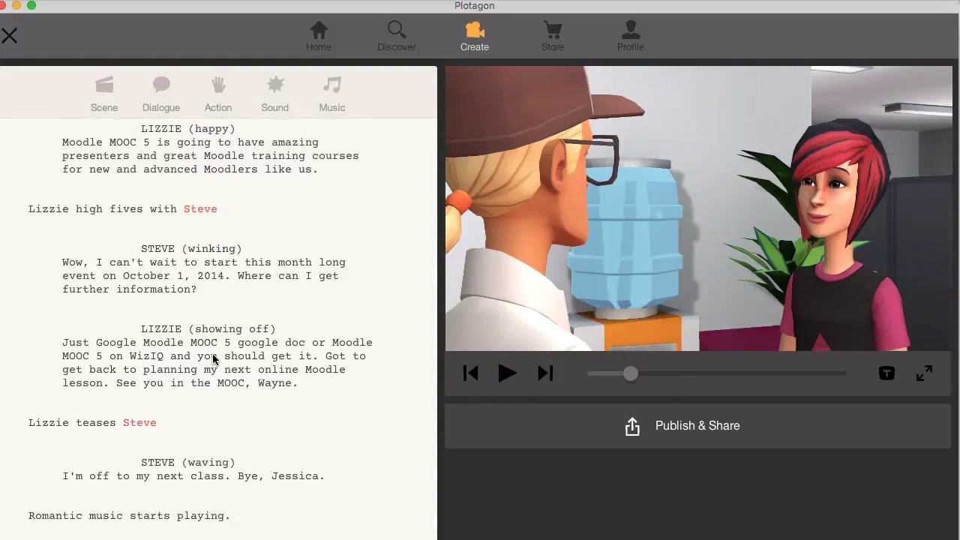
scroll(213, 358, up, 3)
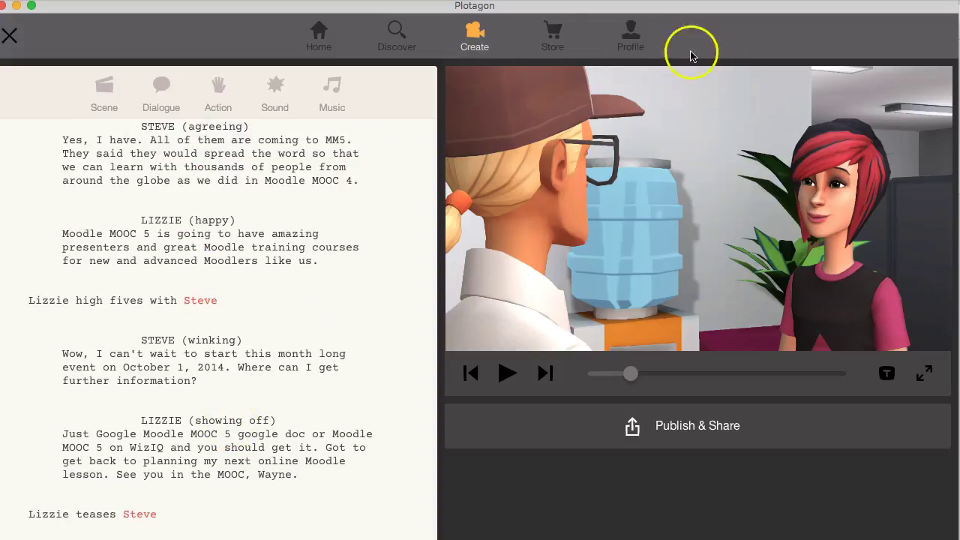